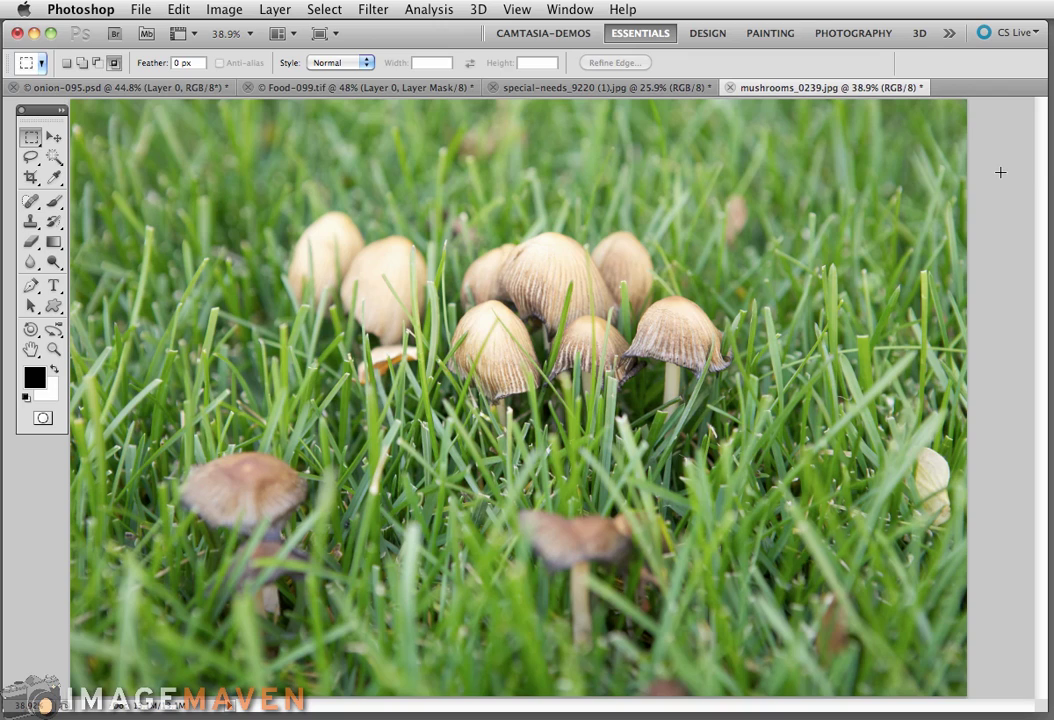
- Resize the mushroom image to 900 pixels wide with its proportions constrained
click(237, 15)
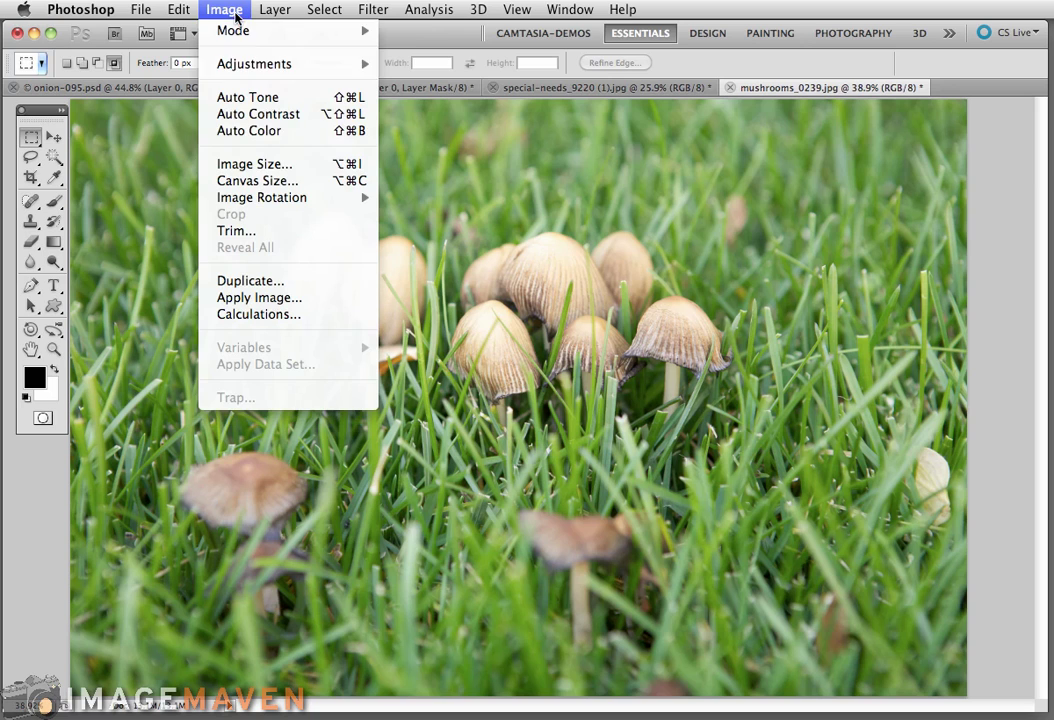
click(250, 162)
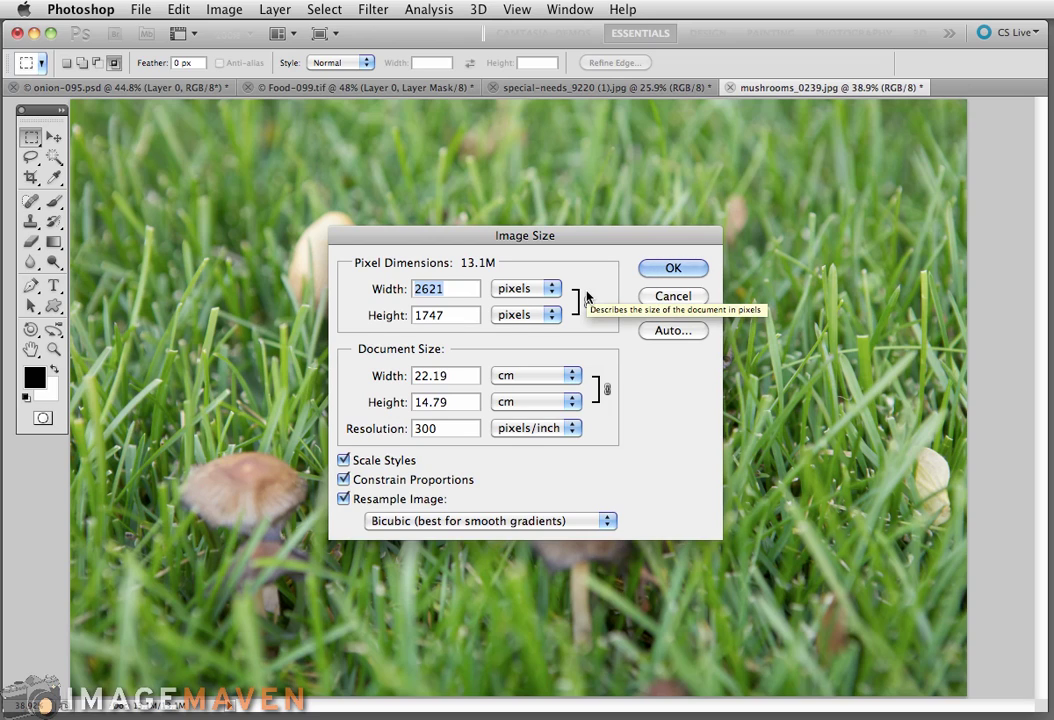
text(900)
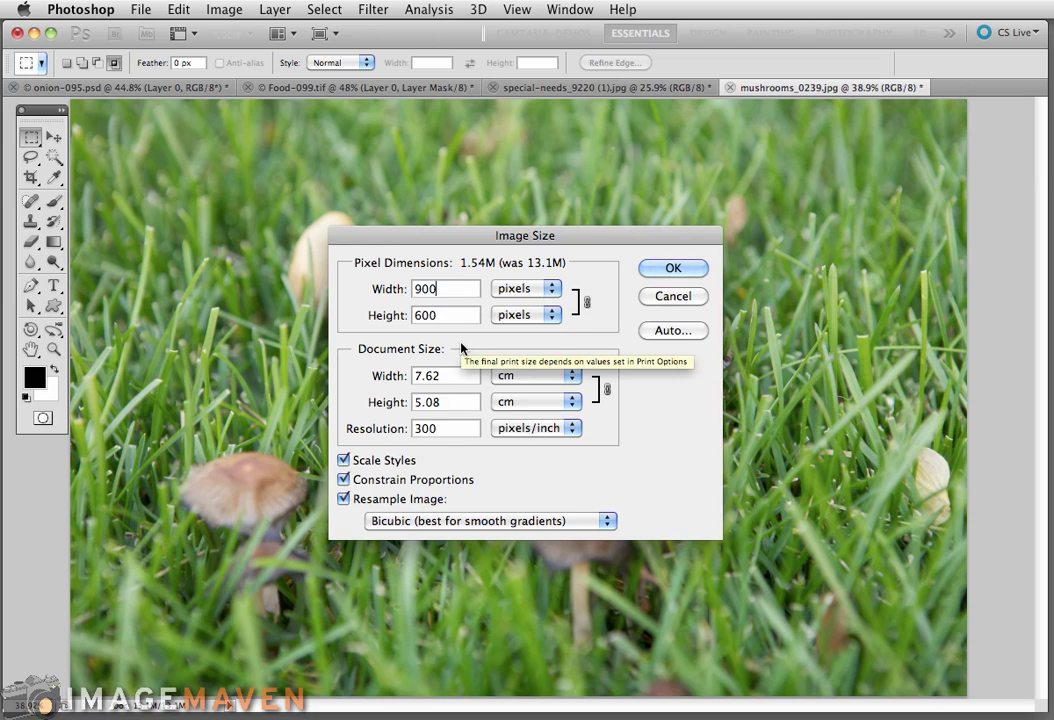
click(673, 268)
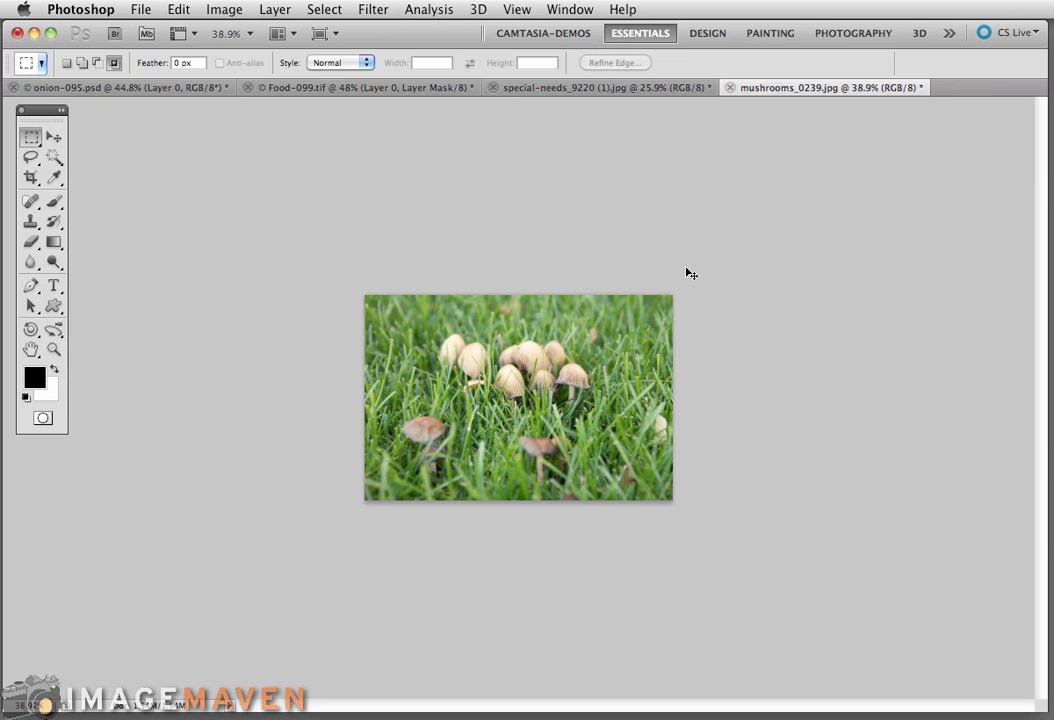
- Open the resized mushroom image in the Save for Web & Devices export
key(super+0)
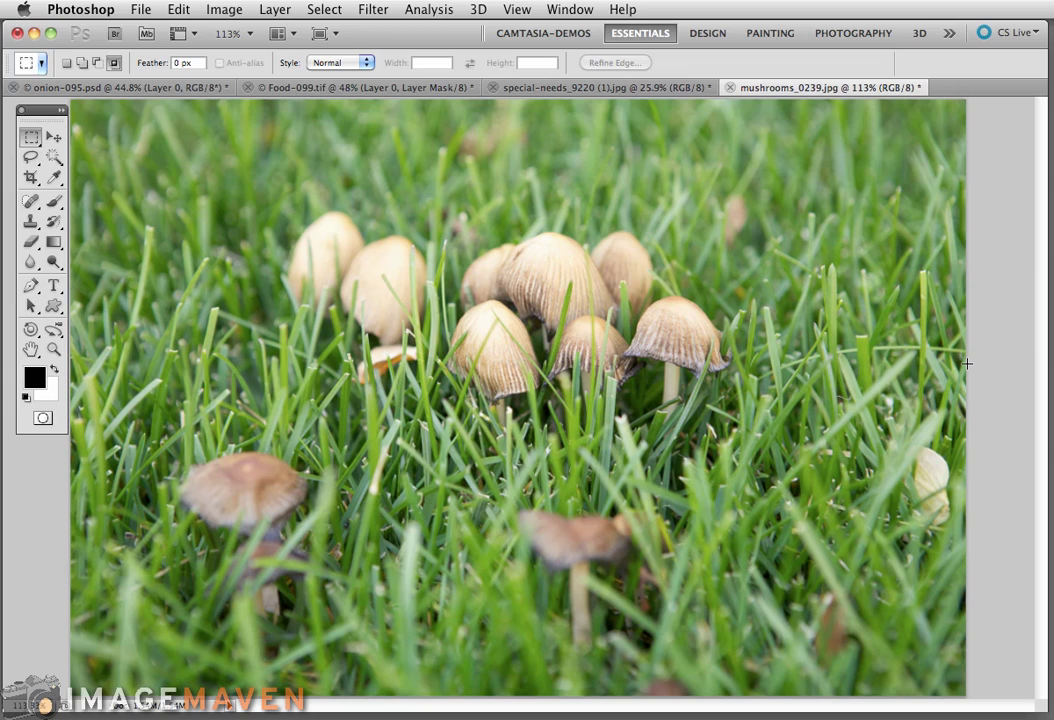
click(143, 10)
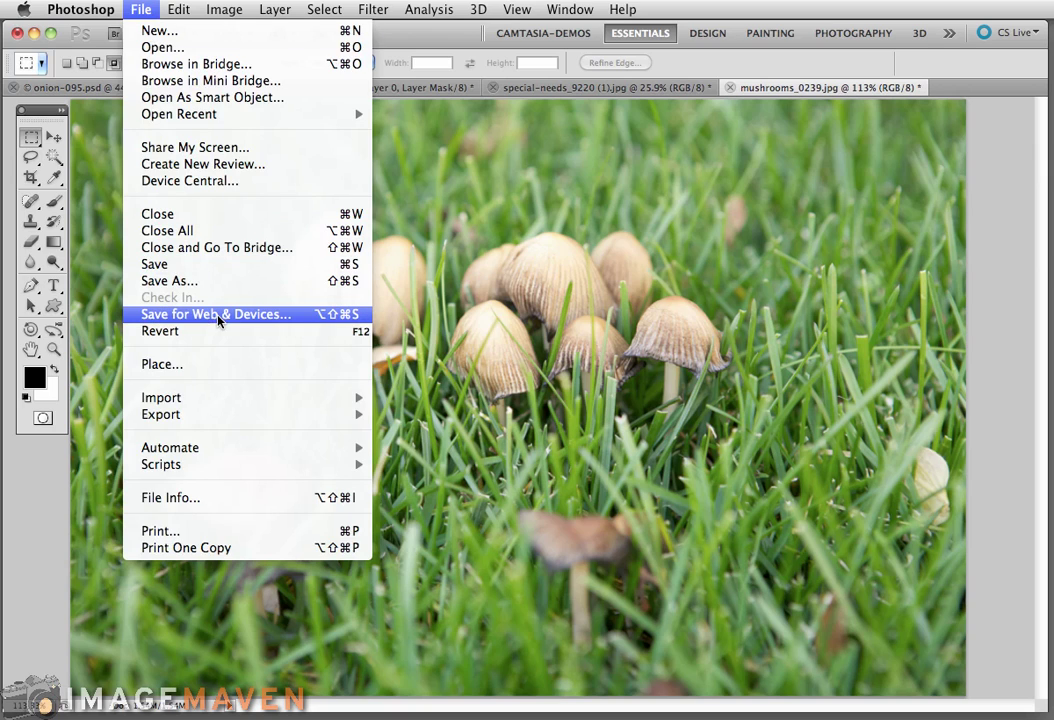
click(320, 324)
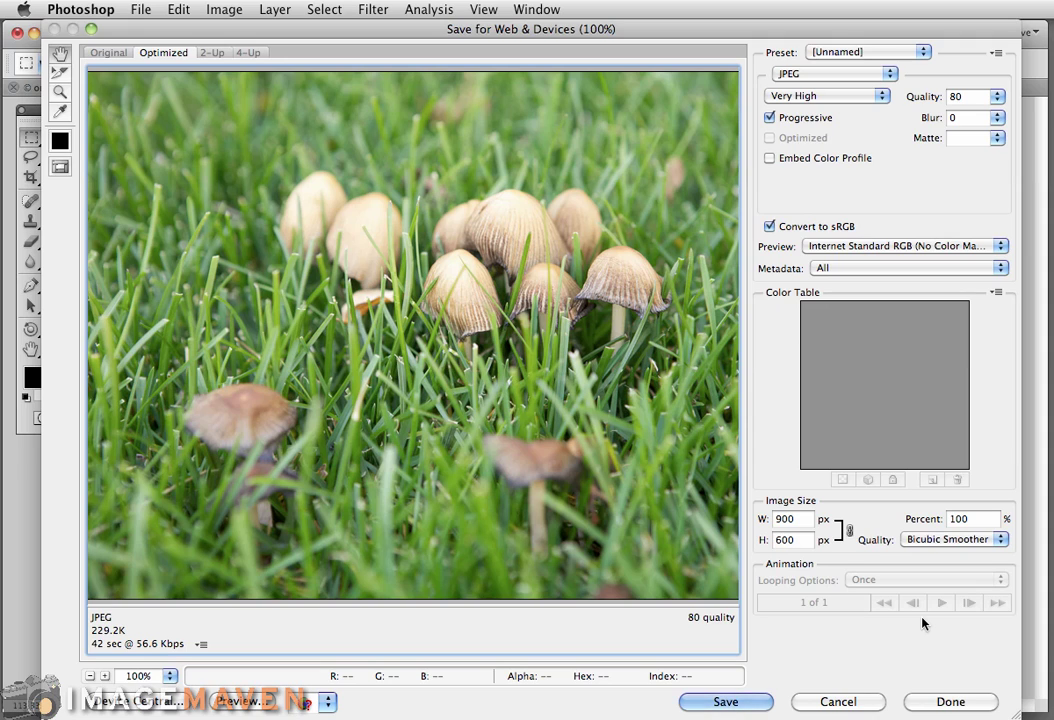
- Try the web export in PNG-8 and PNG-24 formats to compare their previews and file sizes
click(851, 75)
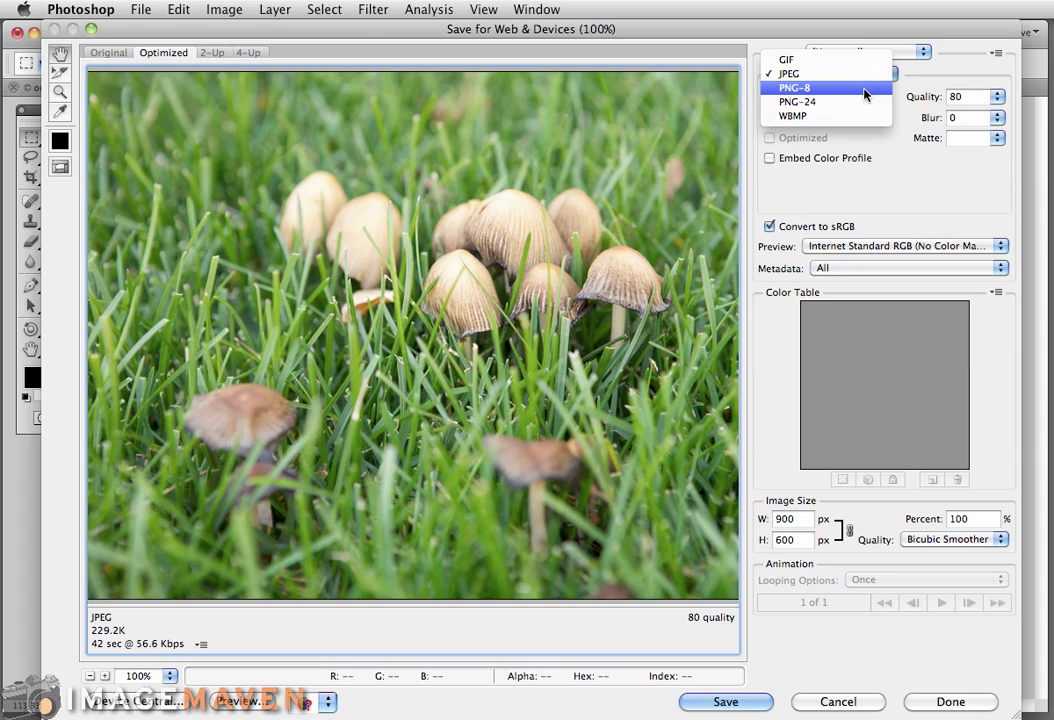
click(865, 89)
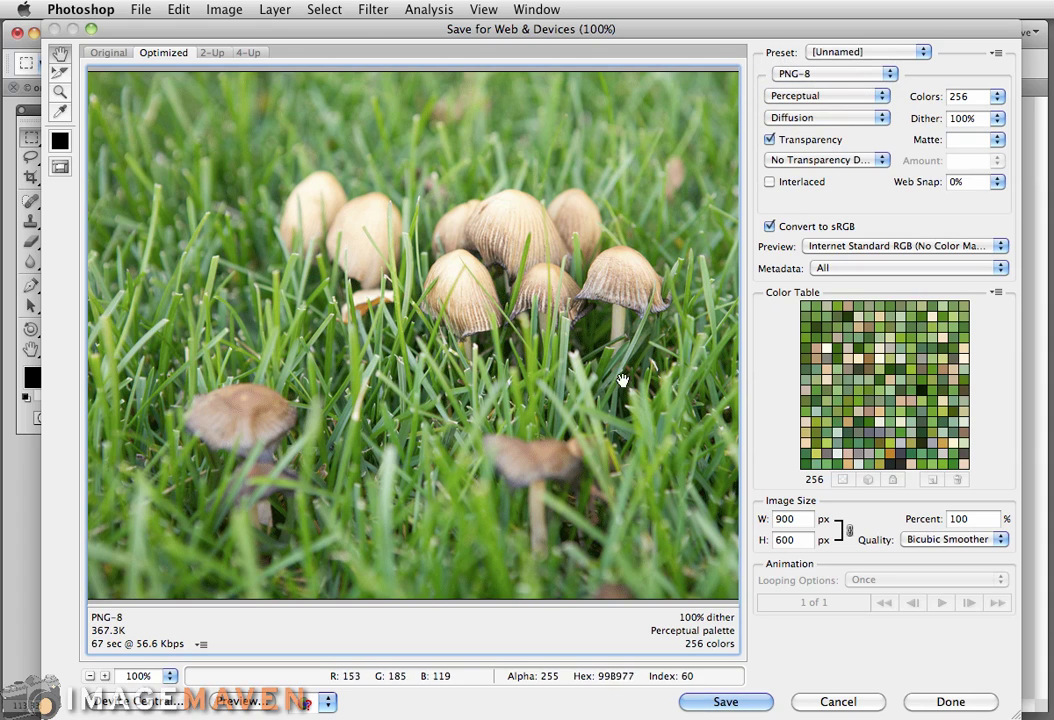
click(850, 75)
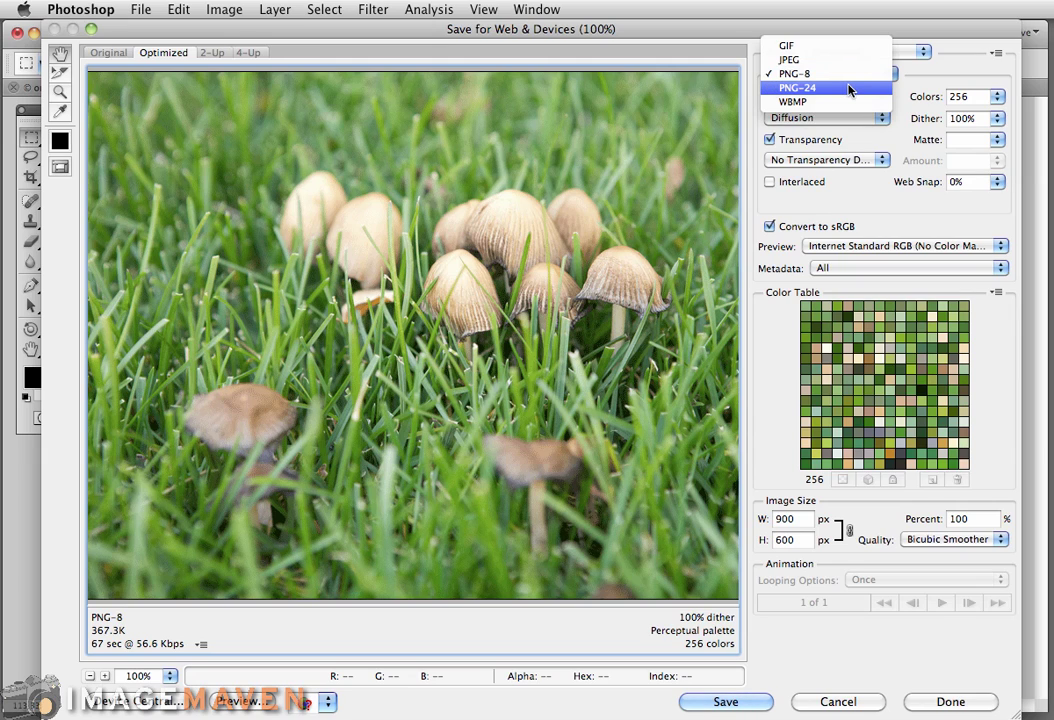
click(848, 89)
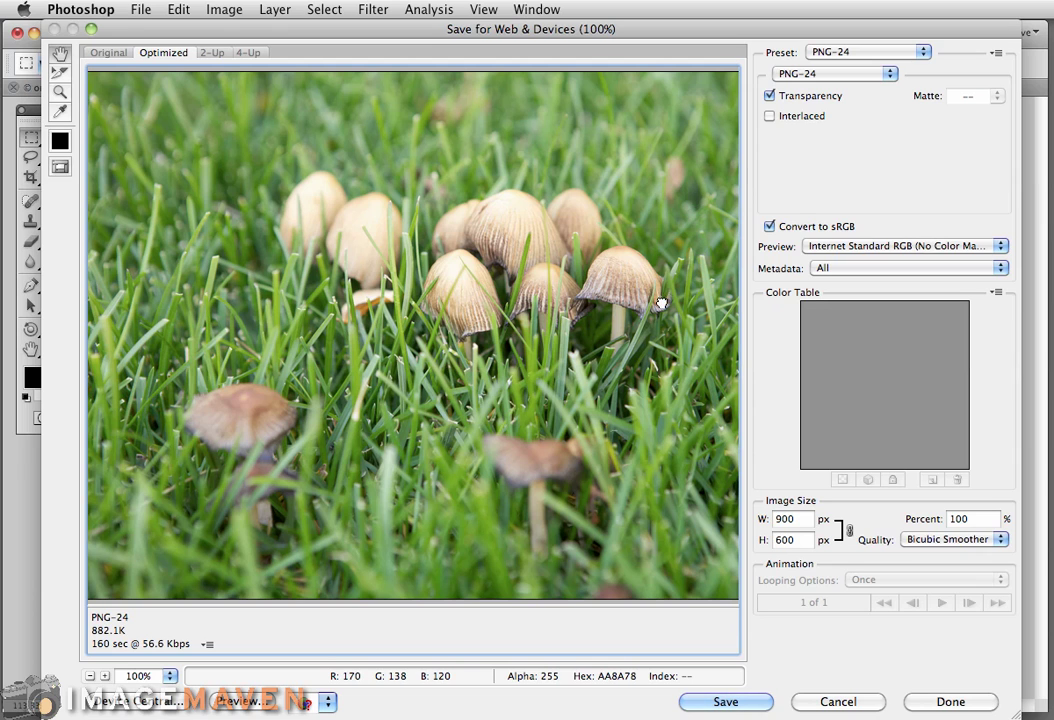
drag(661, 303, 619, 307)
click(845, 73)
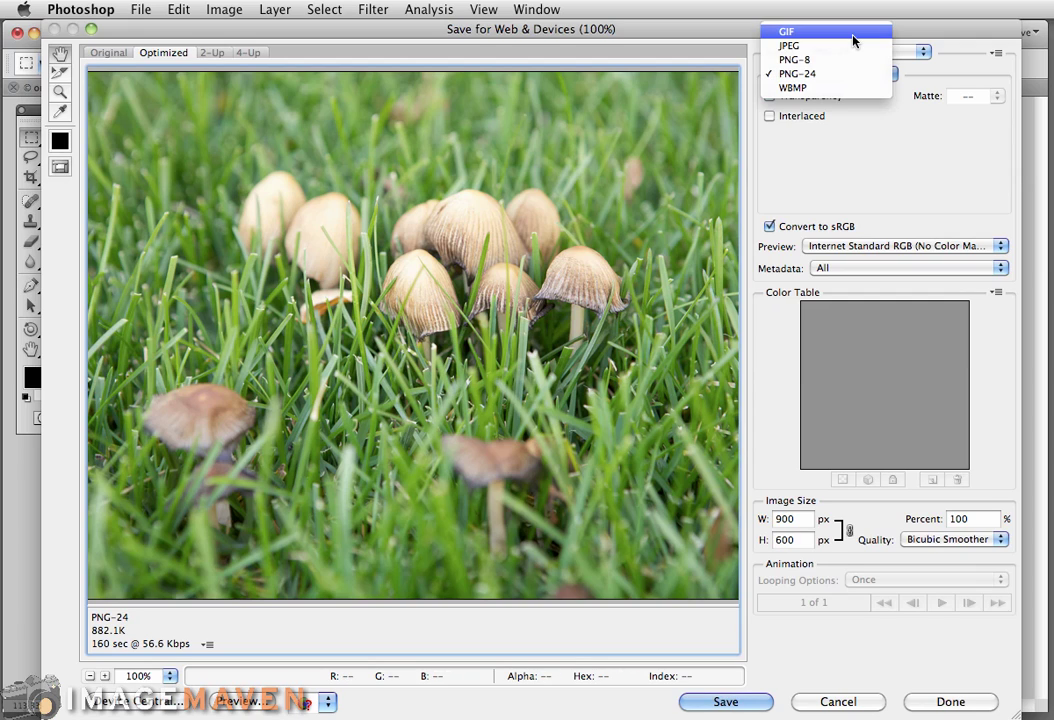
click(797, 73)
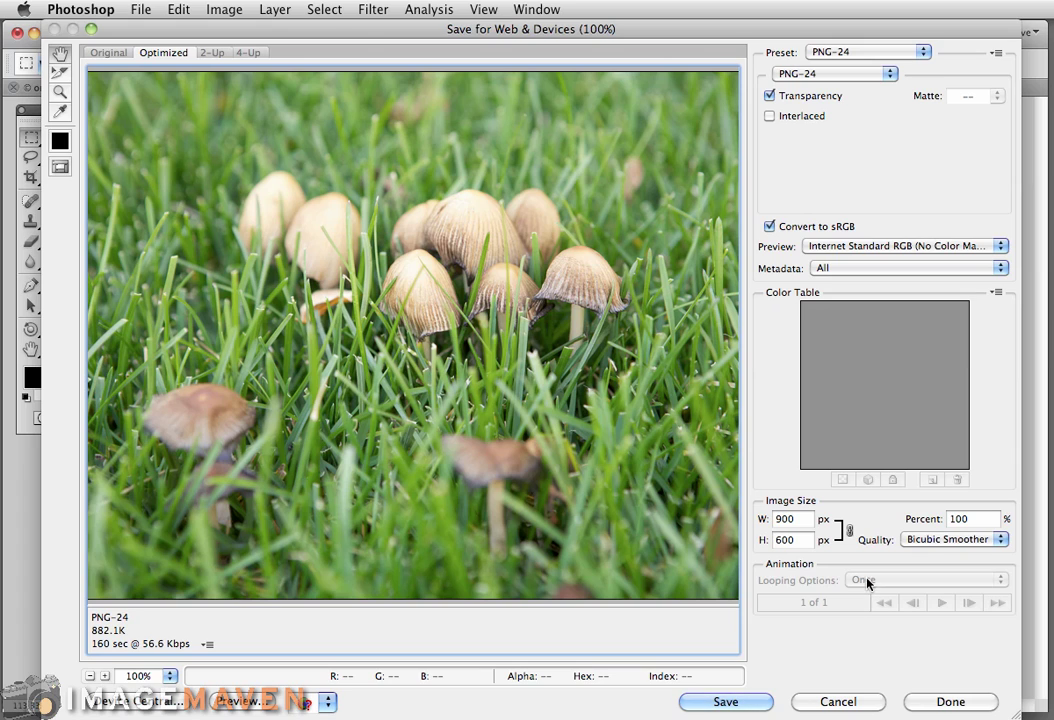
- Try the web export as a GIF, reducing its palette to 128 and 64 colors
click(870, 75)
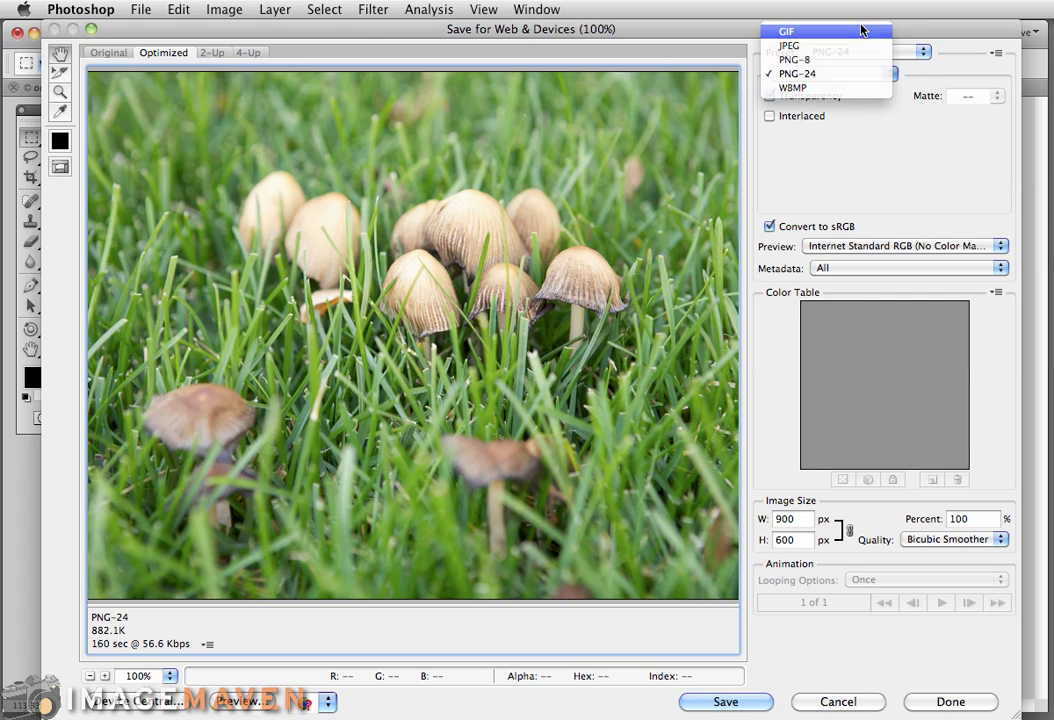
click(866, 31)
click(997, 96)
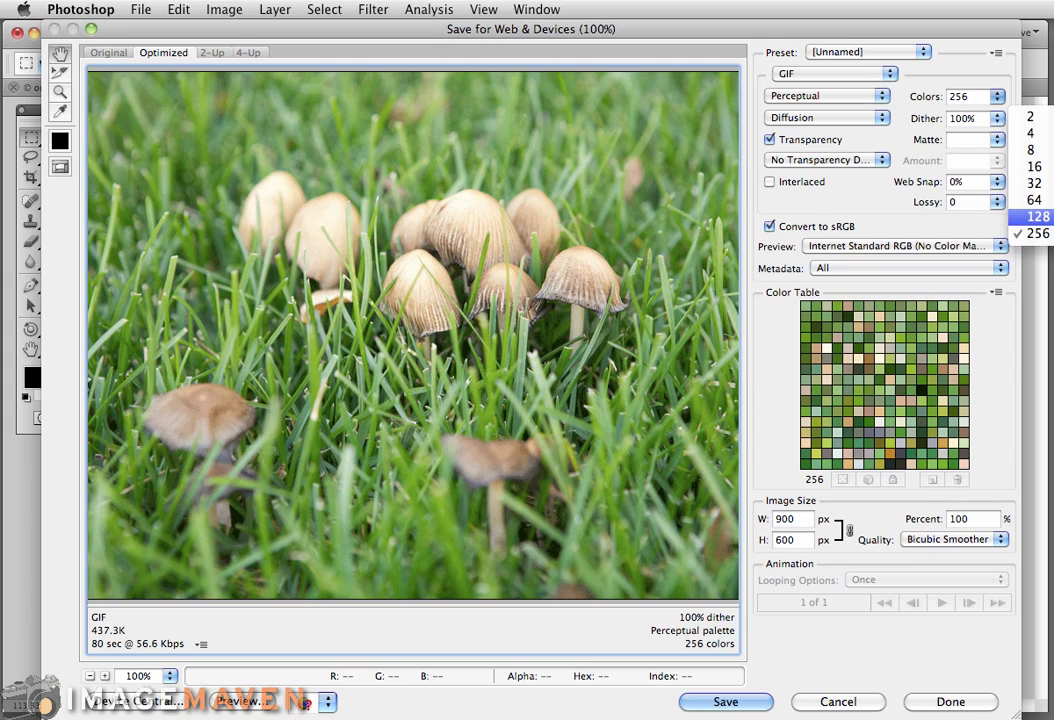
click(1037, 216)
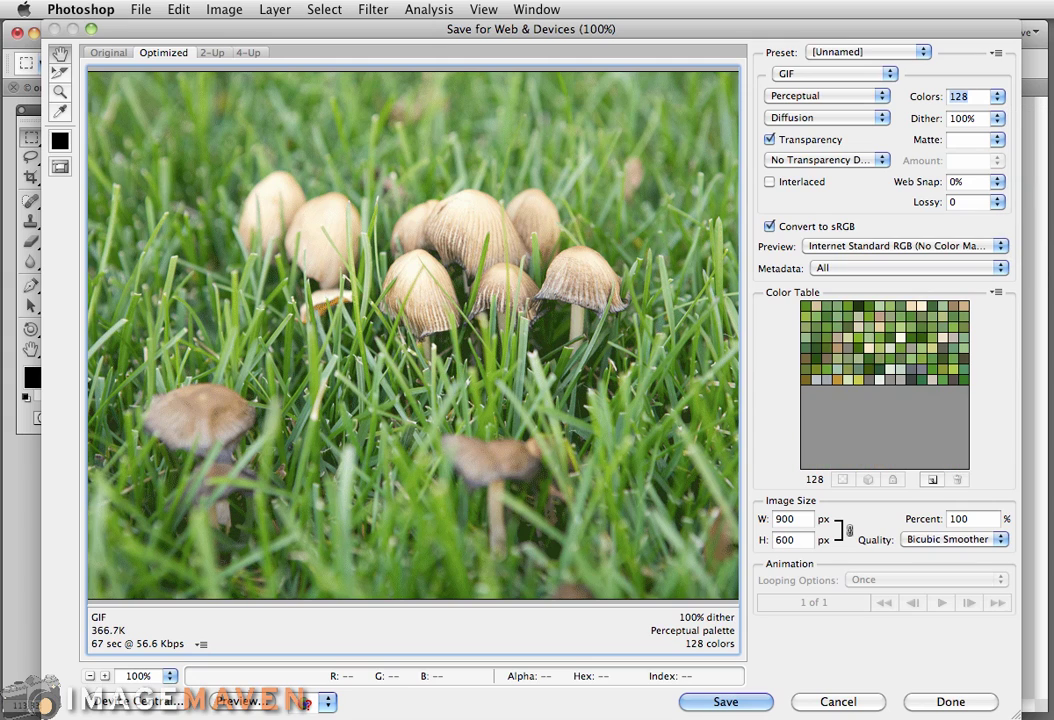
click(996, 102)
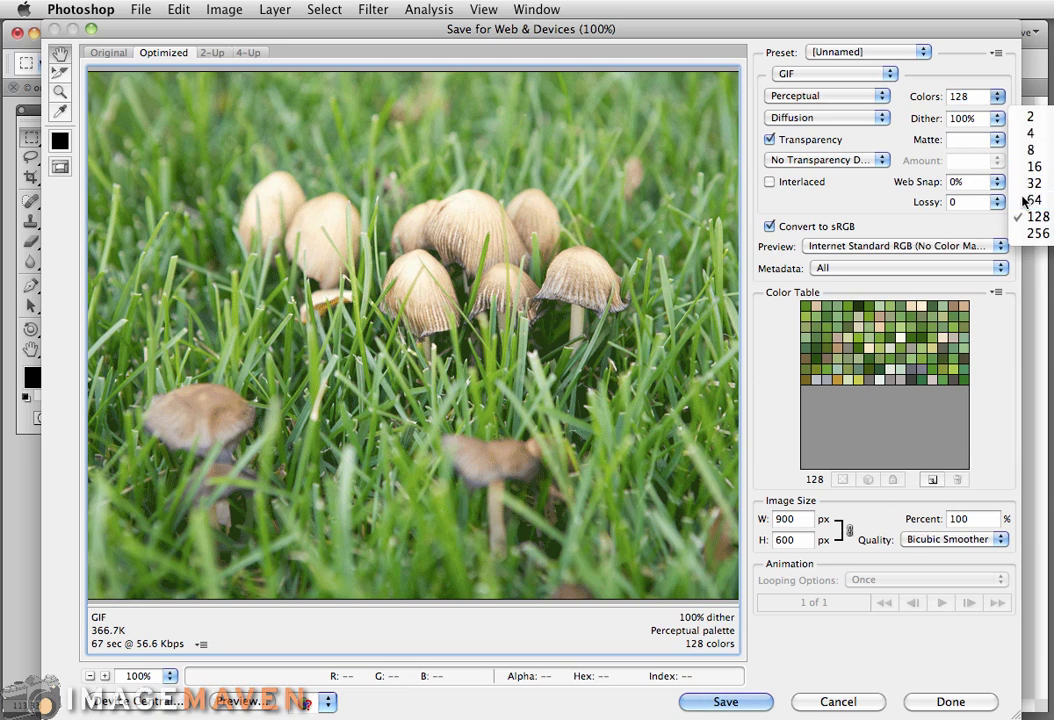
click(1027, 199)
- Try the GIF palette at 8 and 2 colors, and restore it to 256 colors
click(997, 98)
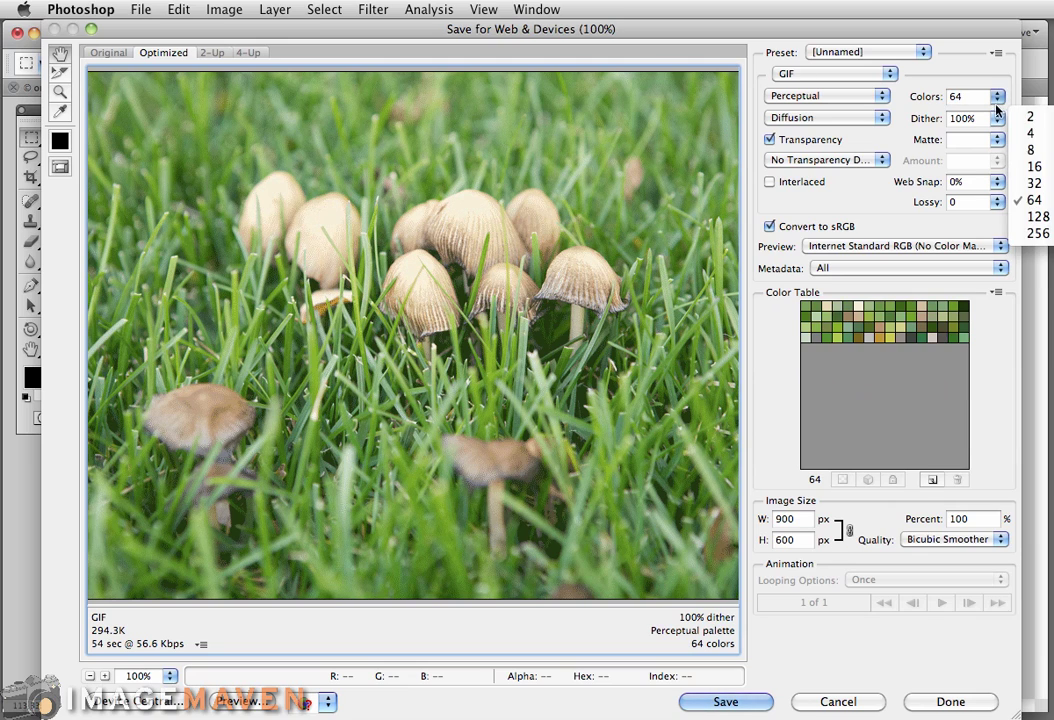
click(1025, 150)
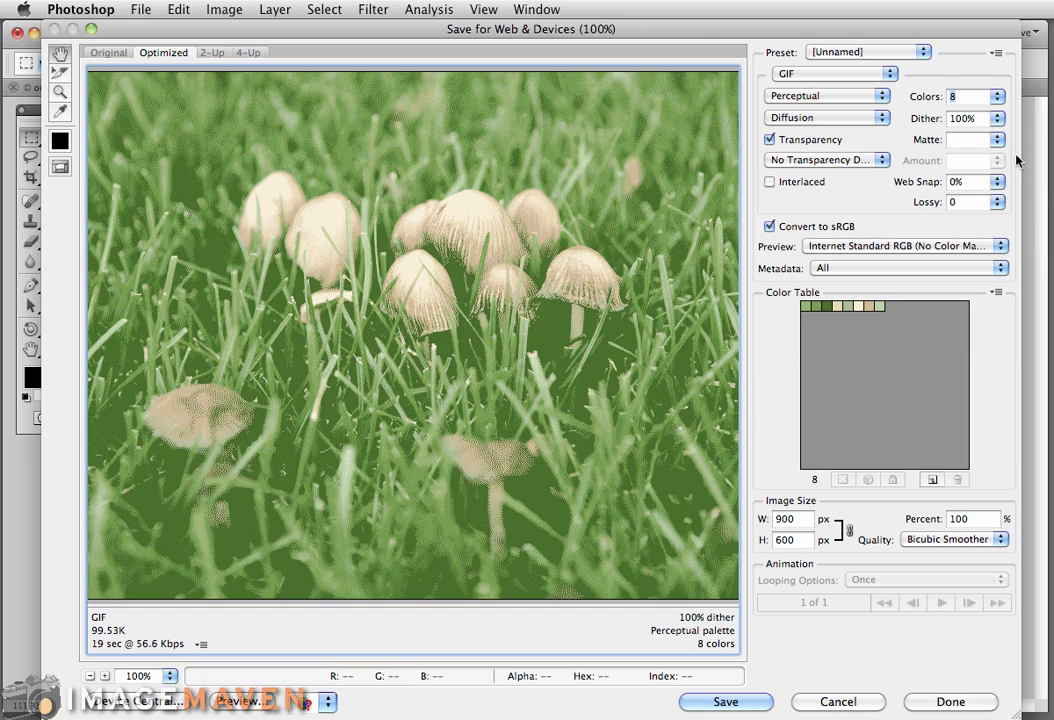
click(997, 97)
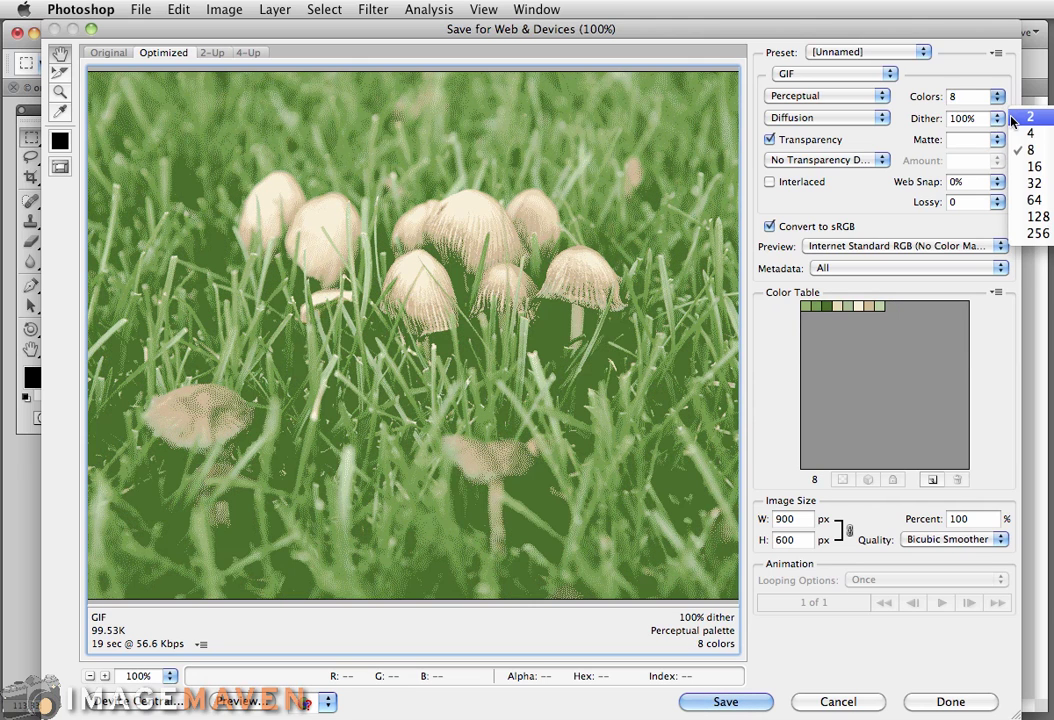
click(1013, 118)
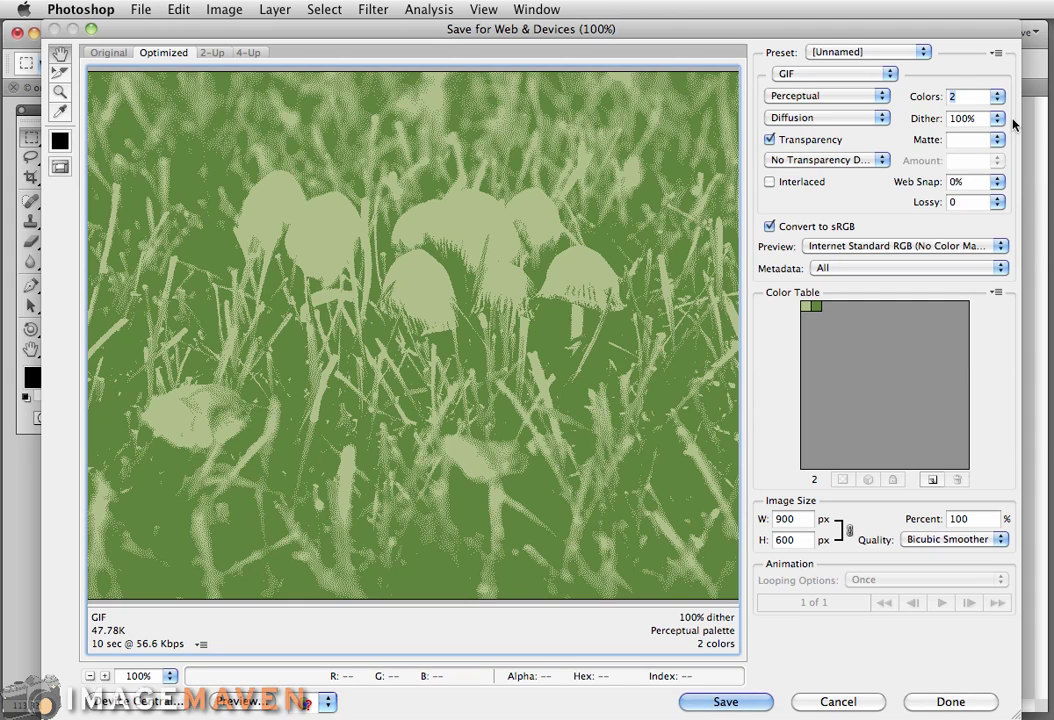
click(997, 97)
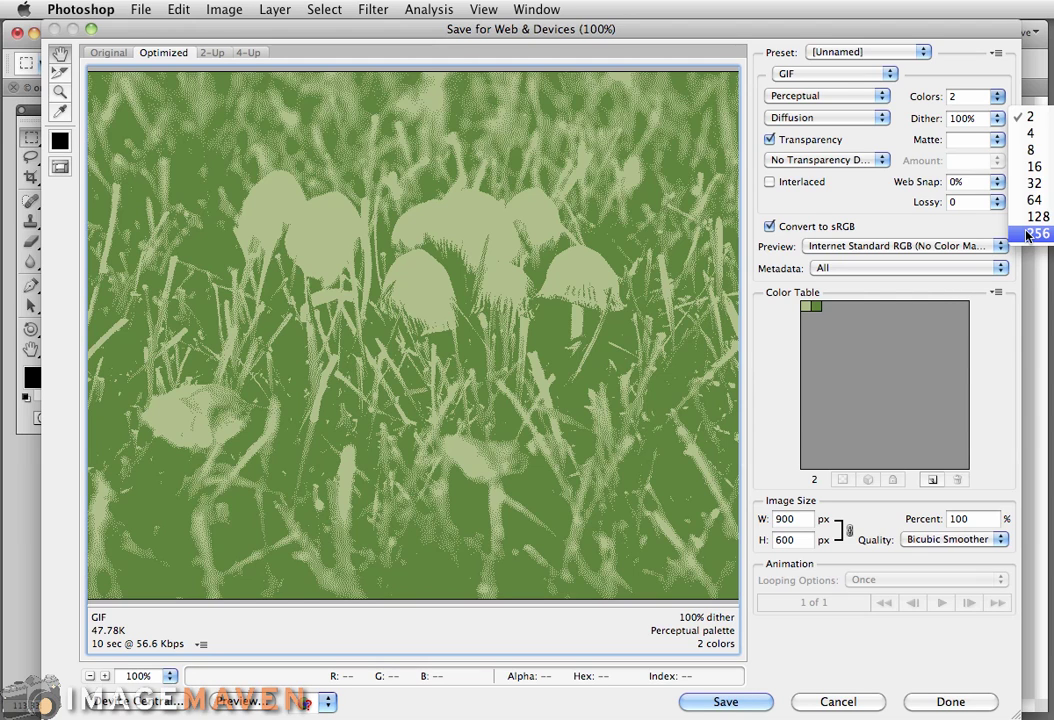
click(1030, 233)
- Set the export format to JPEG at High quality and inspect the mushrooms in the preview
click(843, 74)
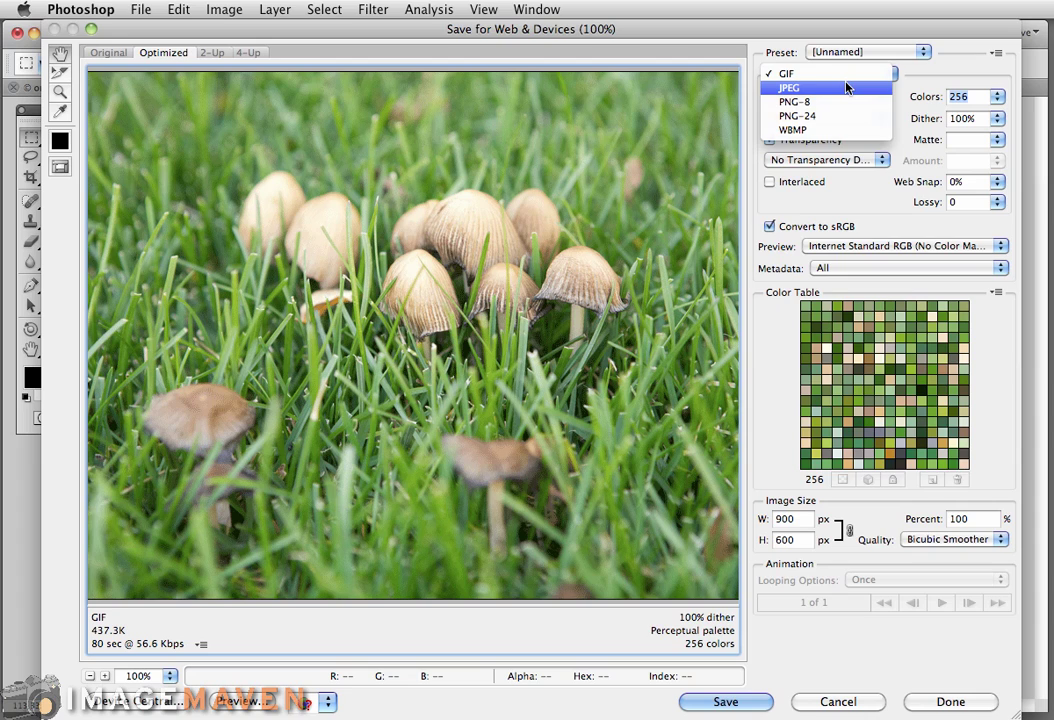
click(846, 88)
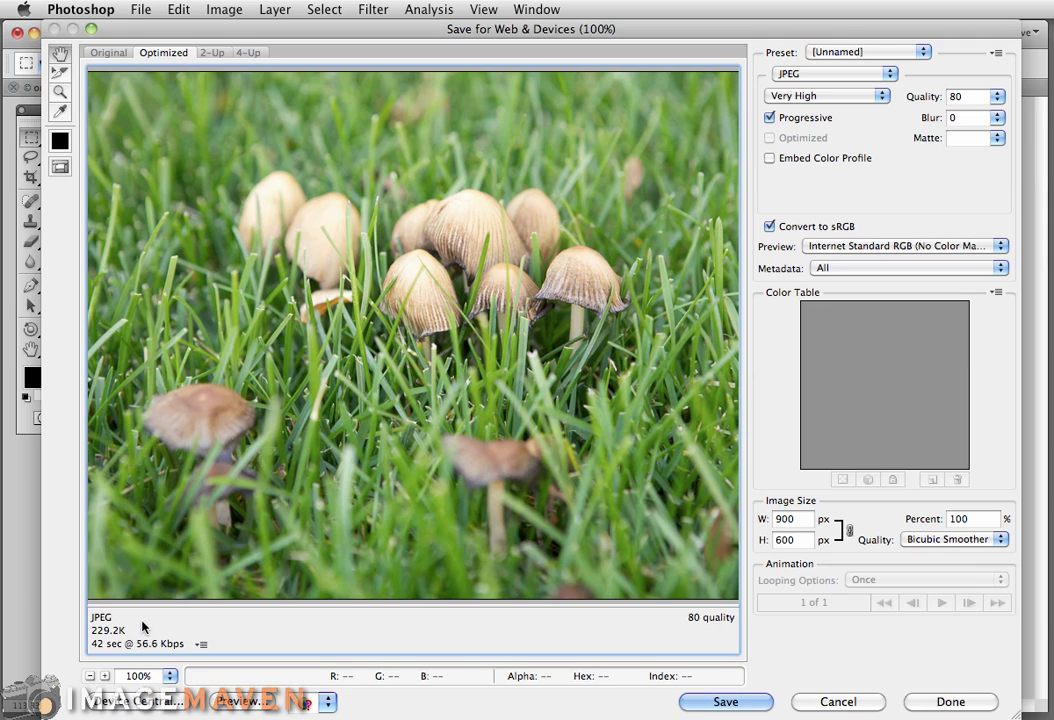
click(843, 99)
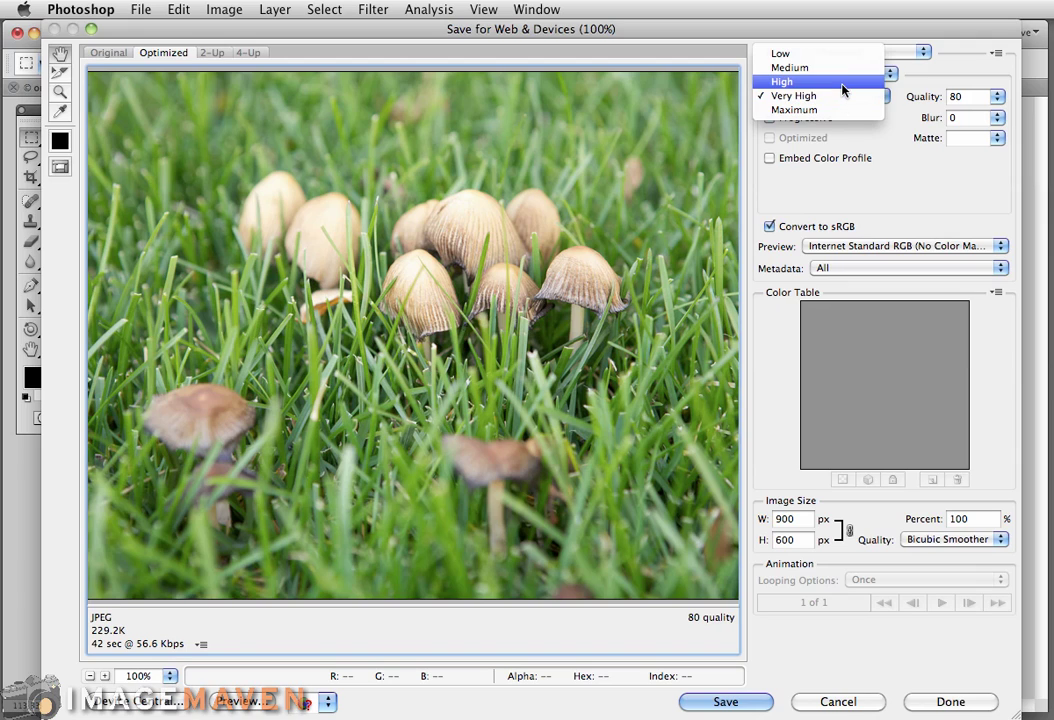
click(842, 84)
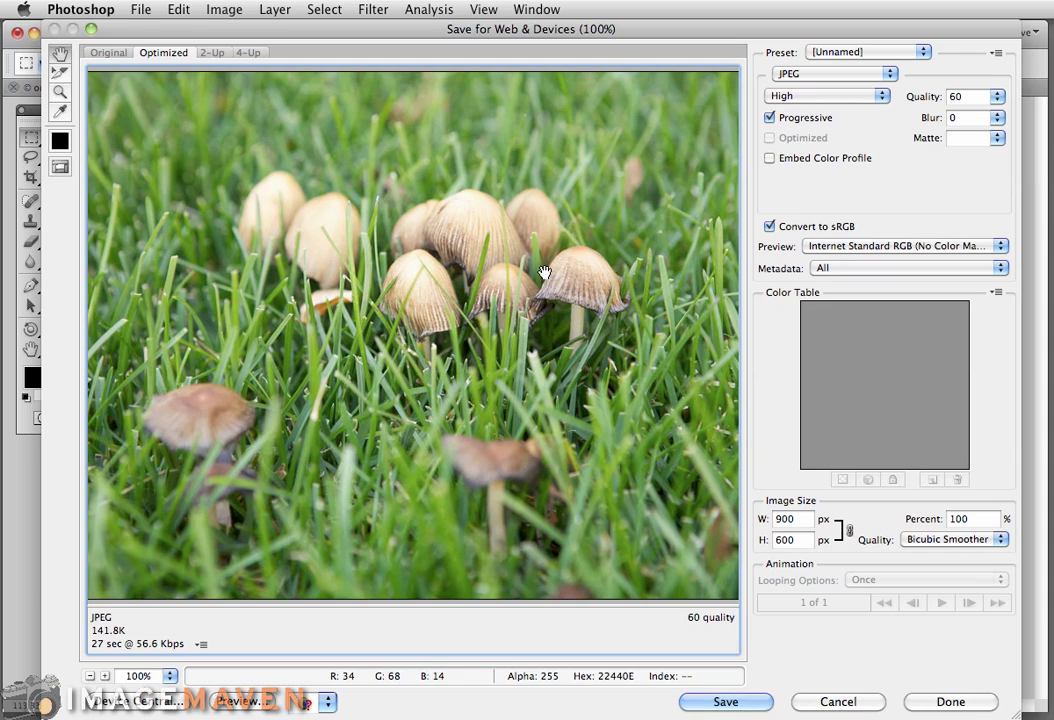
drag(534, 282, 535, 311)
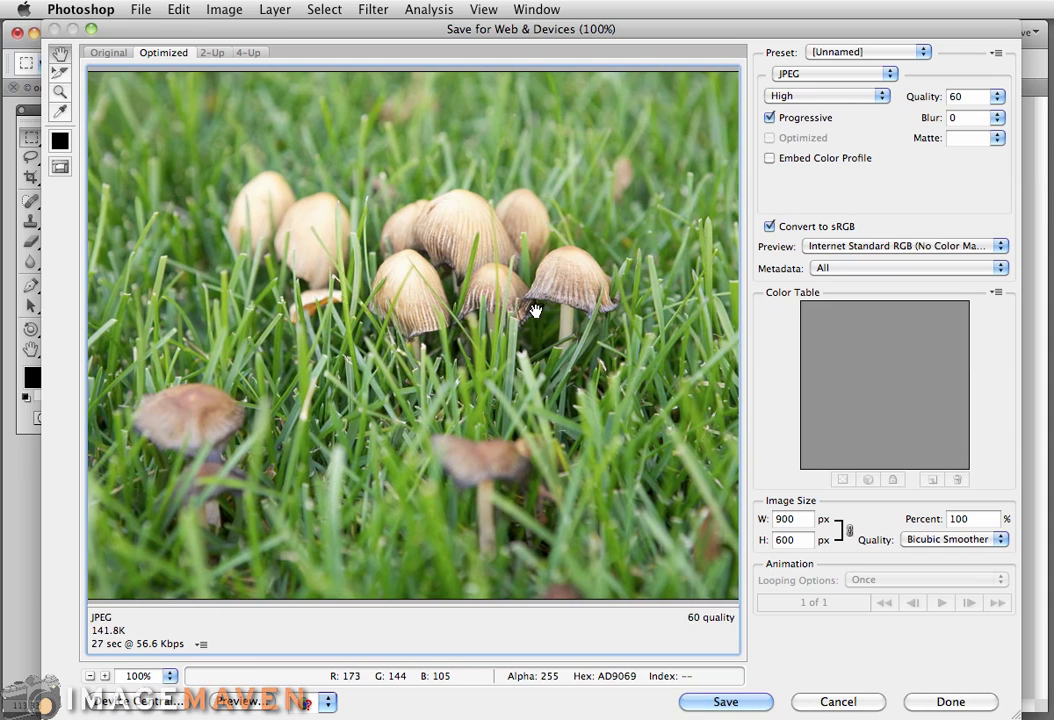
- Switch the export to PNG-24 to compare its file size, and return the format to JPEG
click(844, 74)
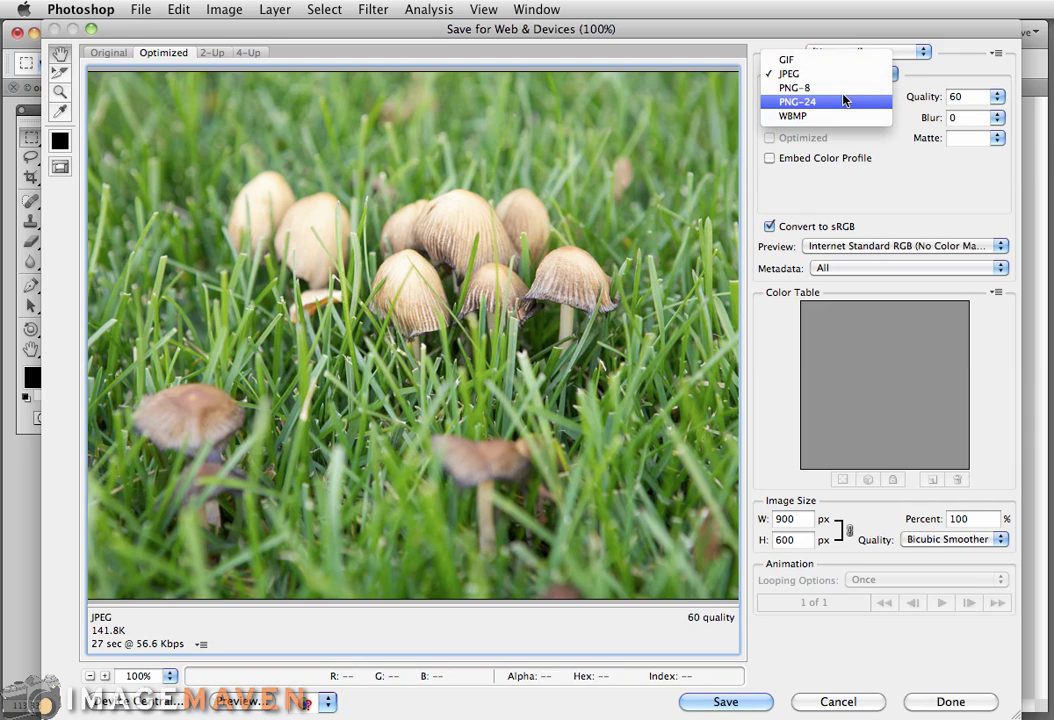
click(844, 101)
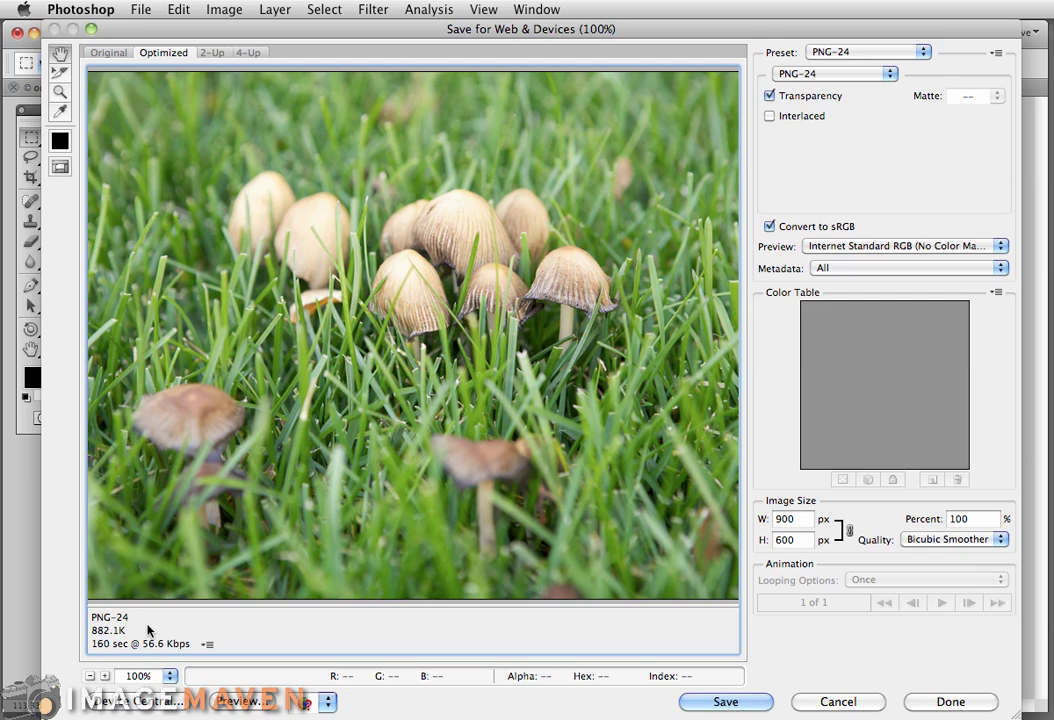
click(855, 73)
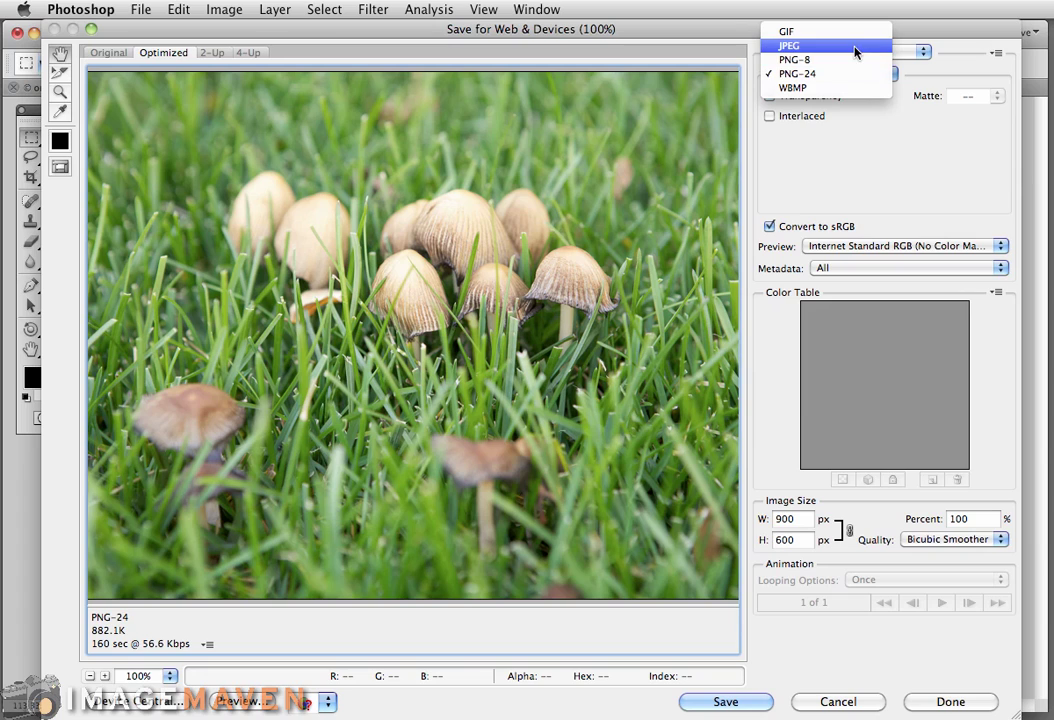
click(855, 46)
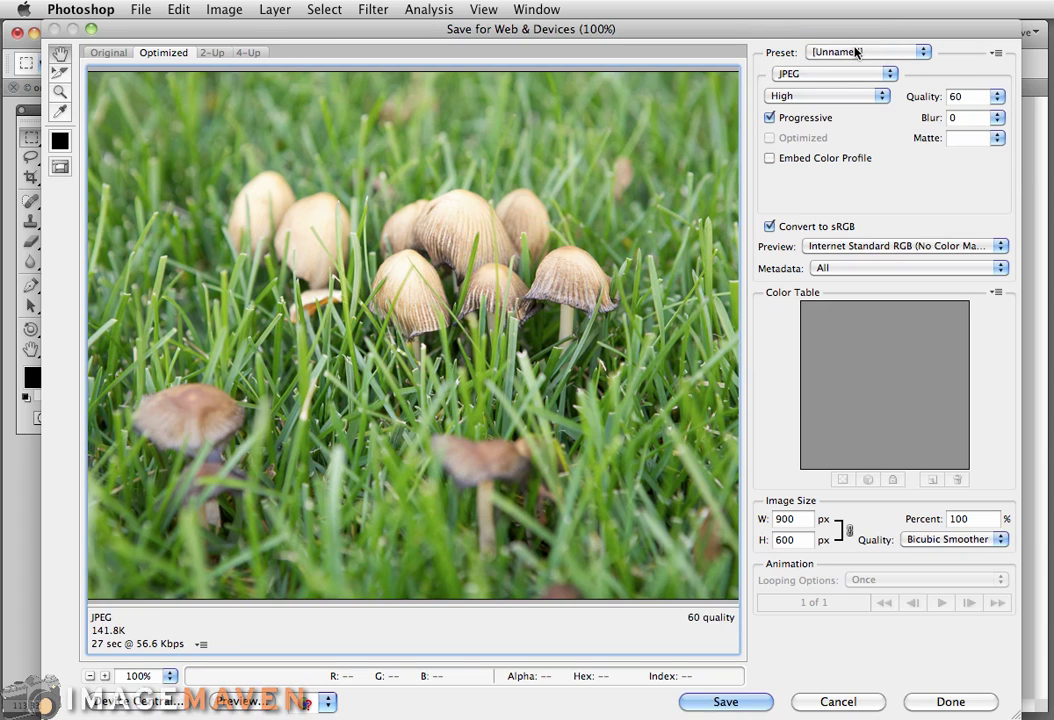
- Try the mushroom photo's JPEG export at Low quality, inspect the preview, and restore the quality to High
click(868, 97)
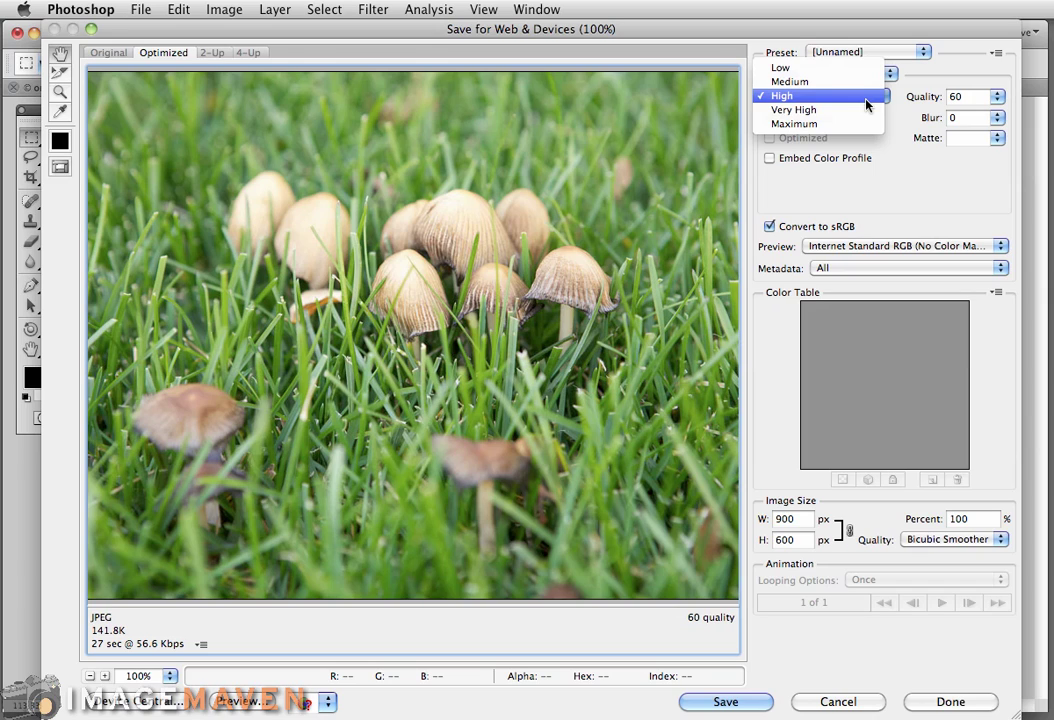
click(861, 70)
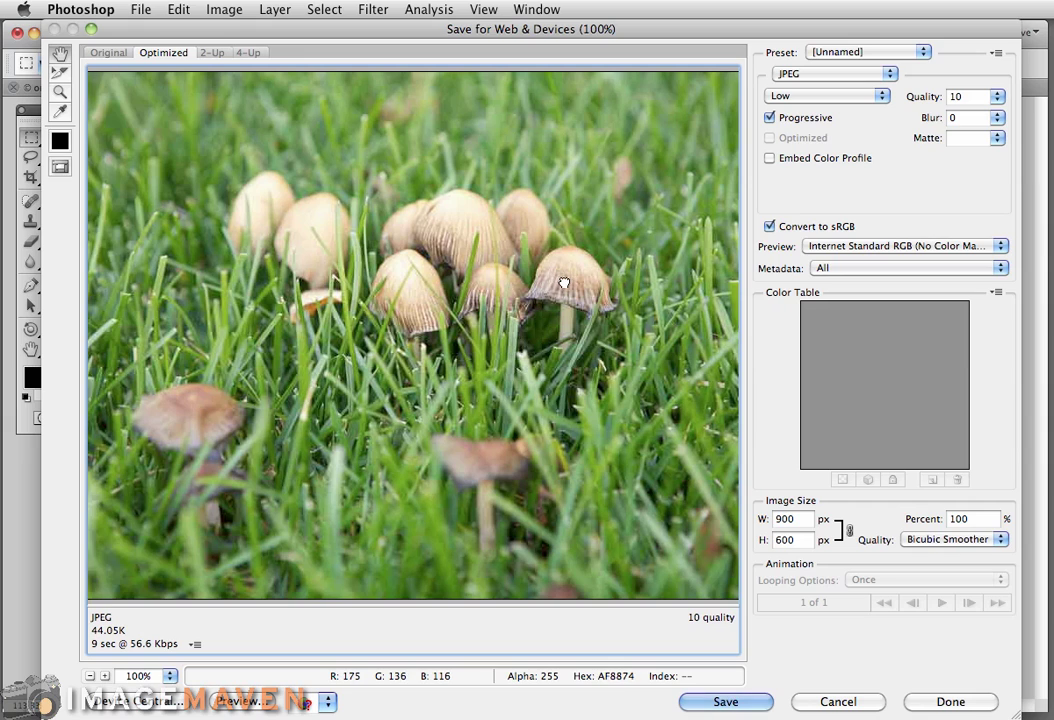
drag(564, 283, 442, 273)
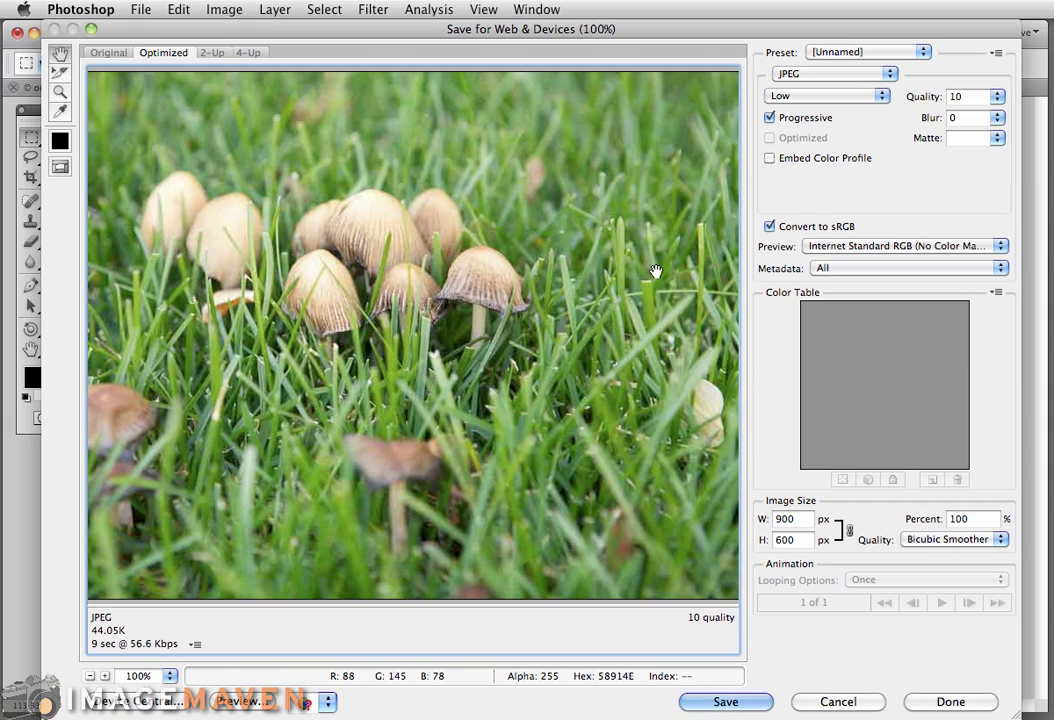
click(820, 96)
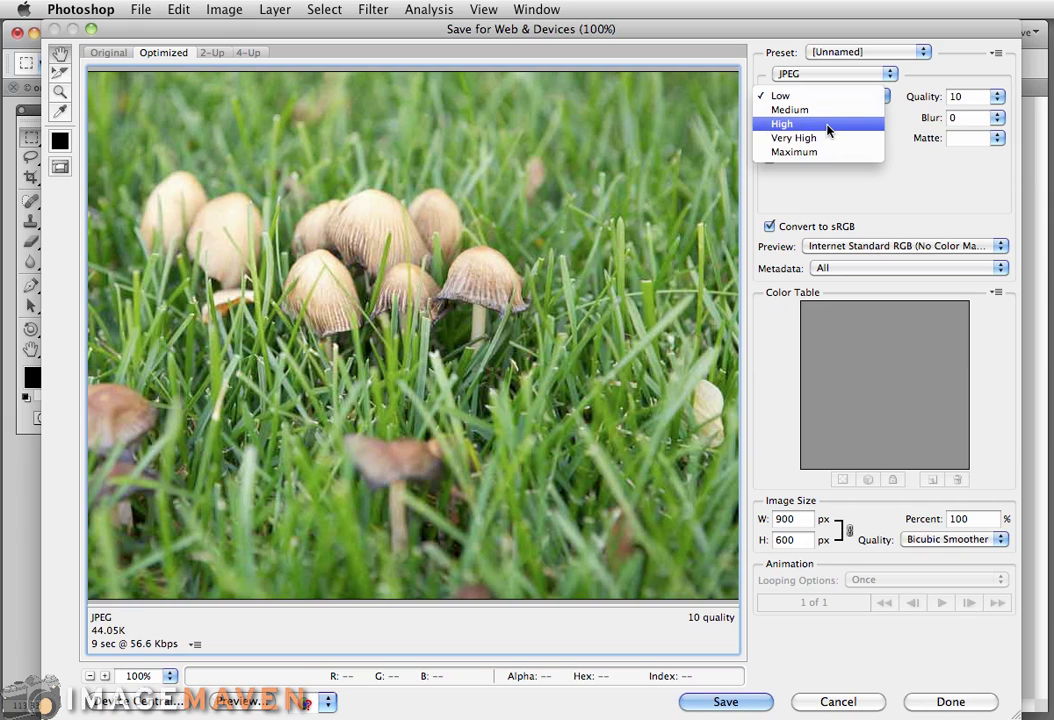
click(827, 124)
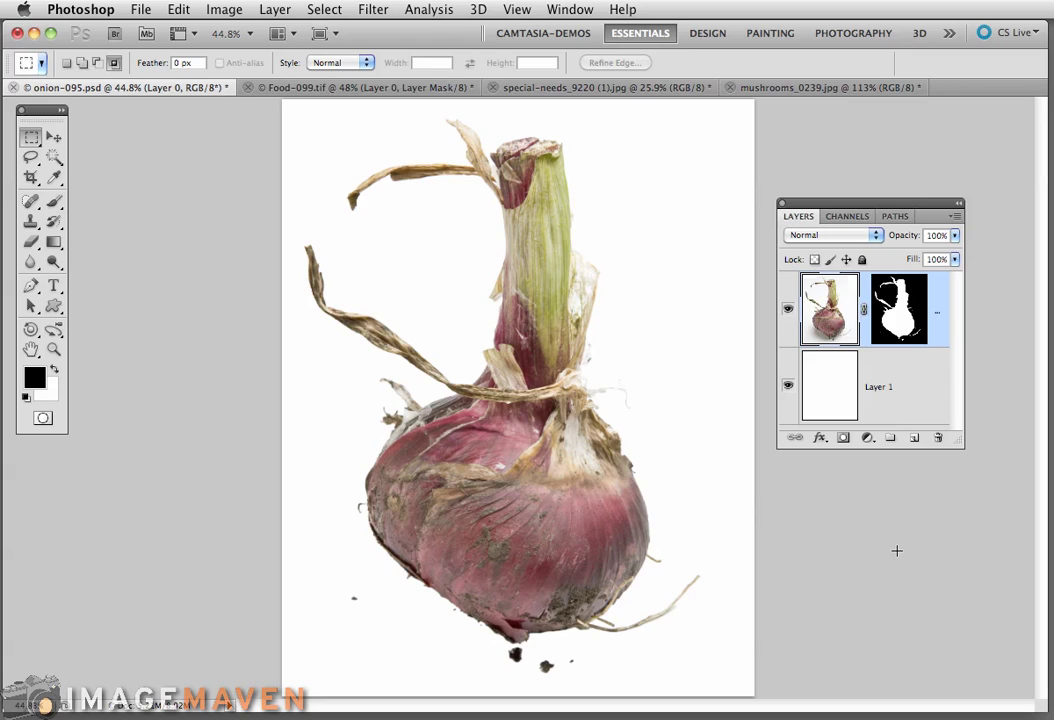
- Hide Layer 1 behind the onion and set up the image's web export as a 400-pixel-wide PNG-24
click(788, 386)
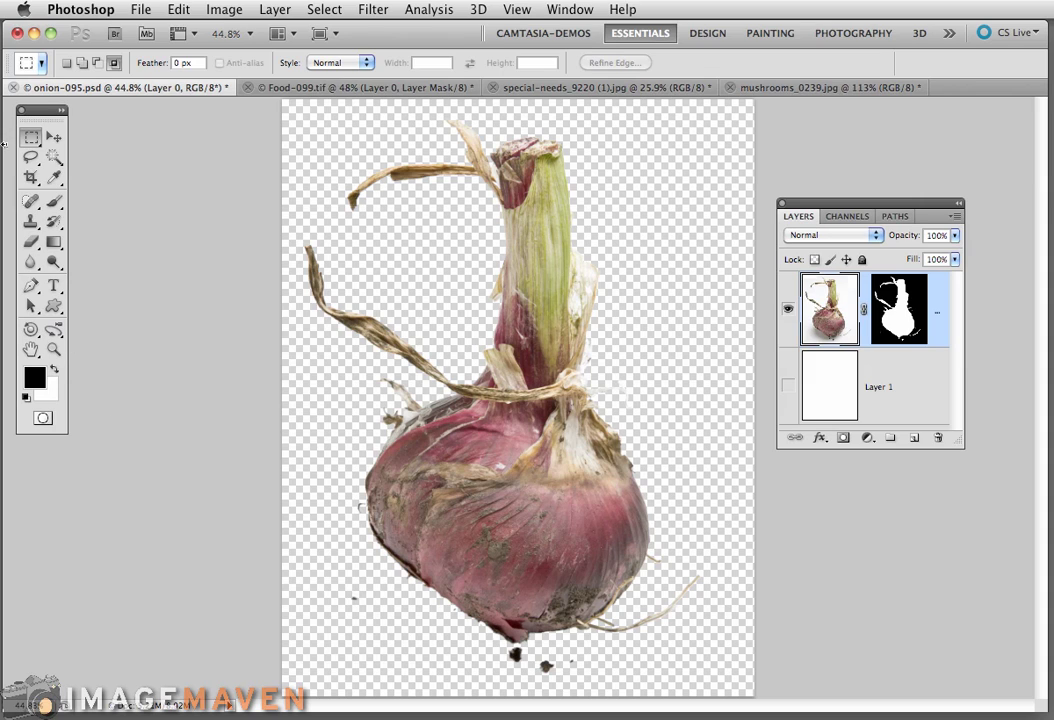
click(140, 9)
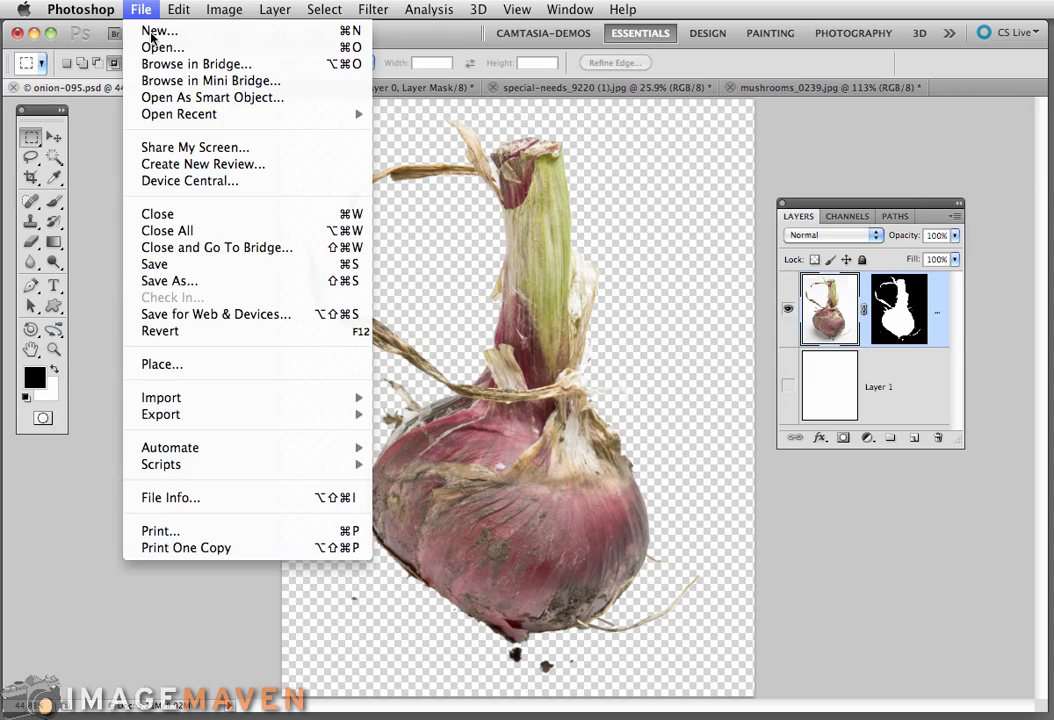
click(242, 313)
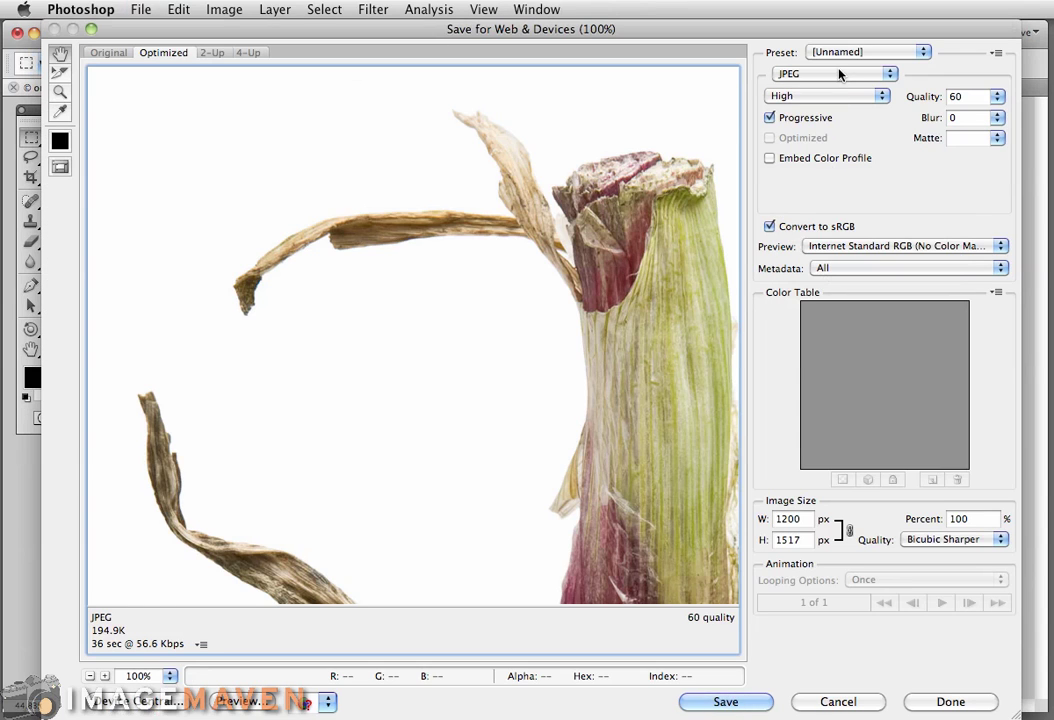
click(839, 76)
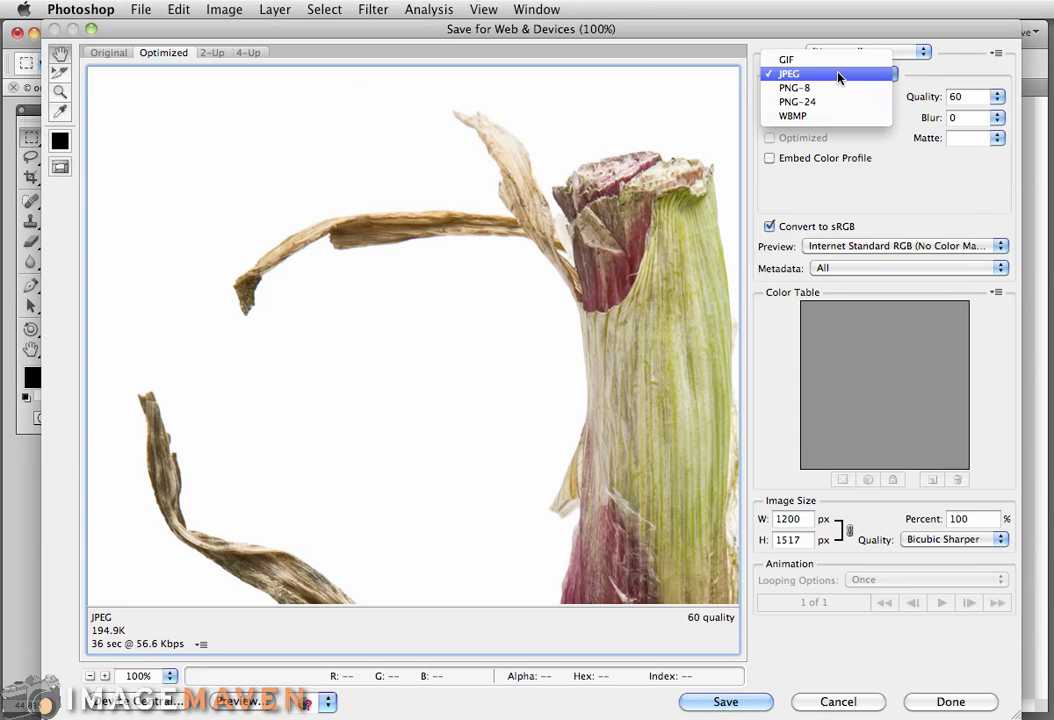
click(834, 104)
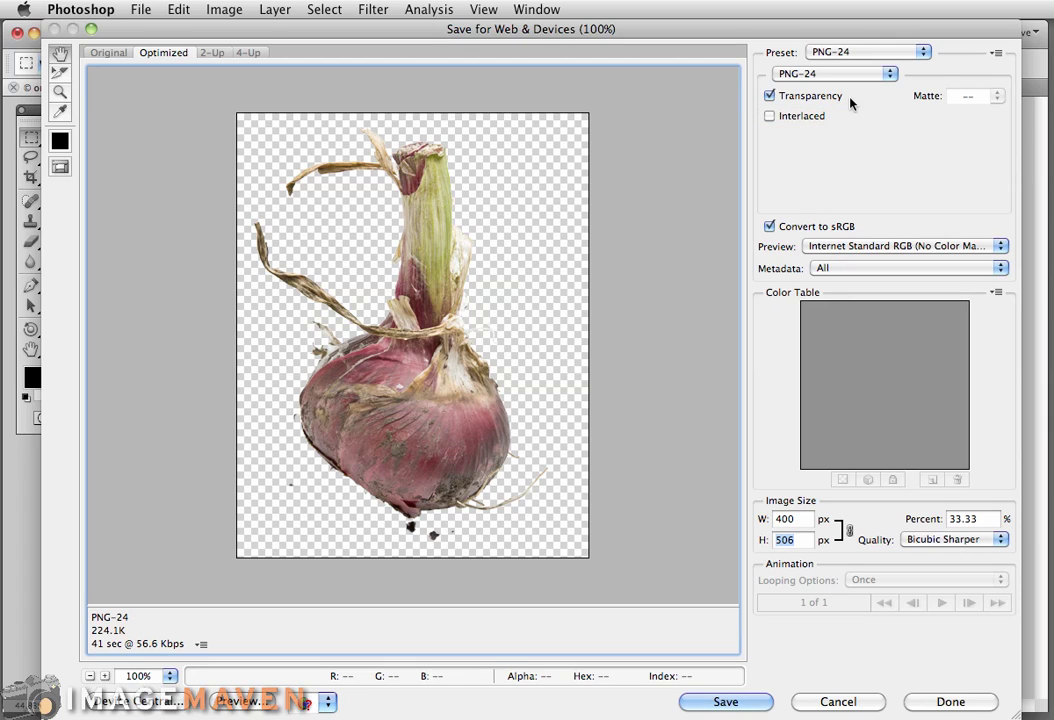
- Compare the onion's PNG-24 export without transparency and as a JPEG, and return it to PNG-24 with transparency
click(770, 96)
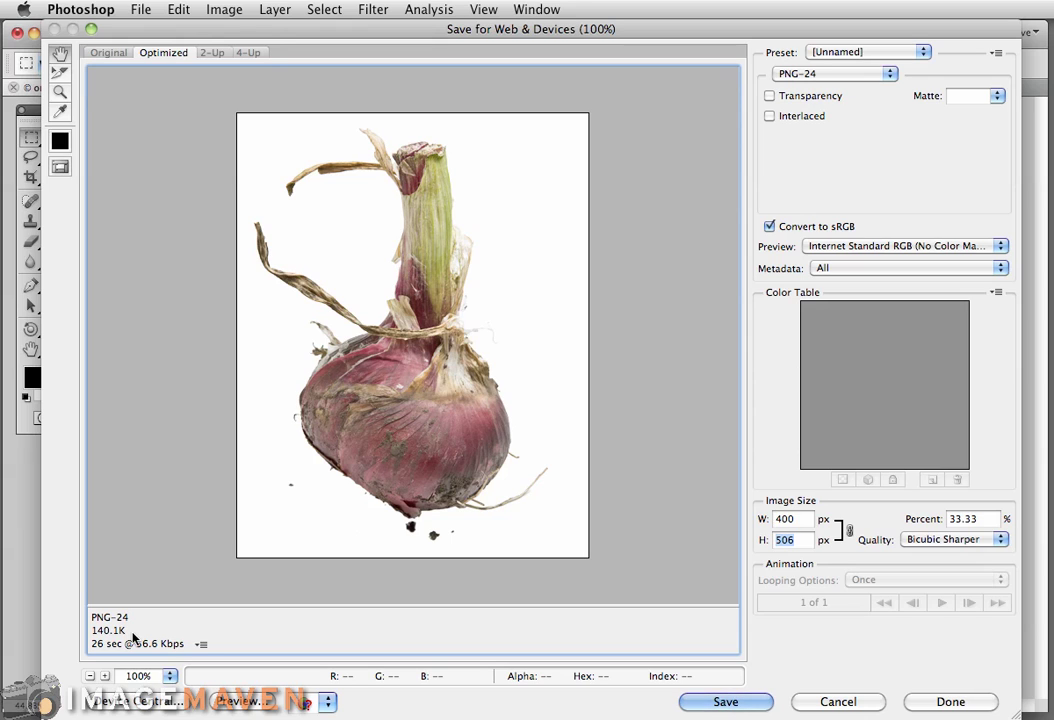
click(768, 96)
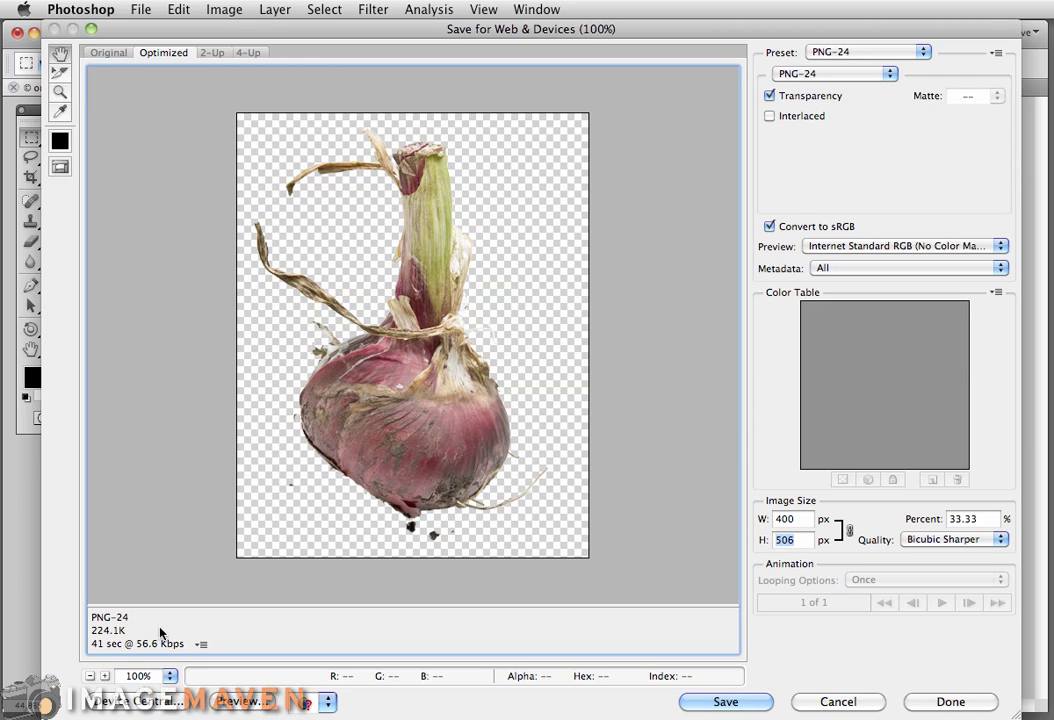
click(878, 74)
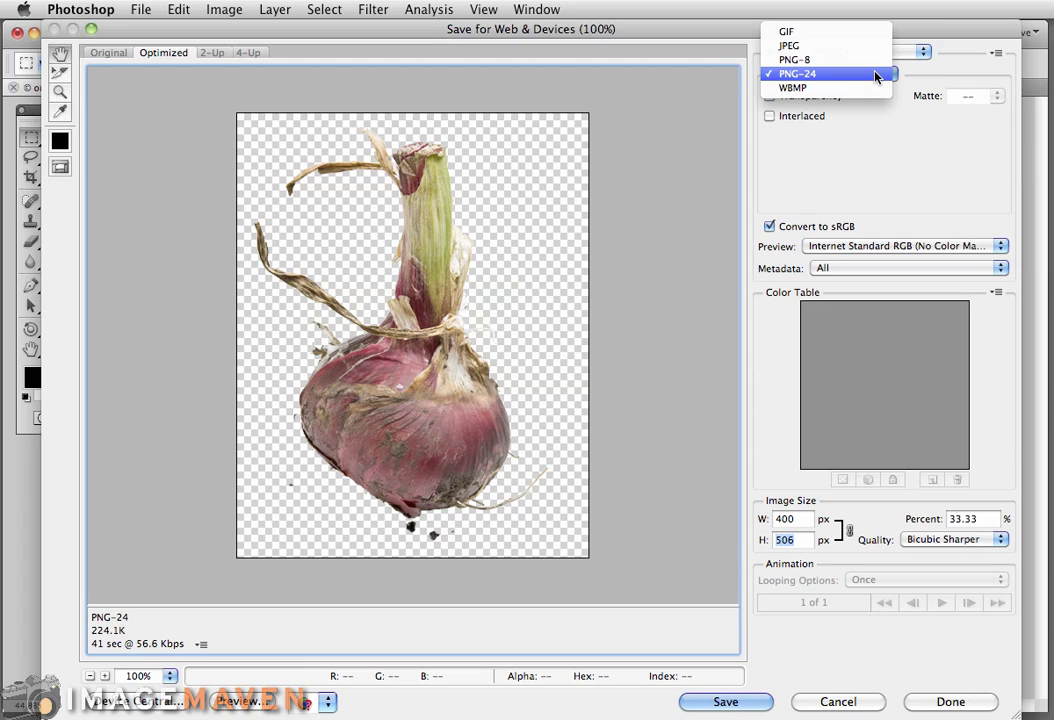
click(871, 46)
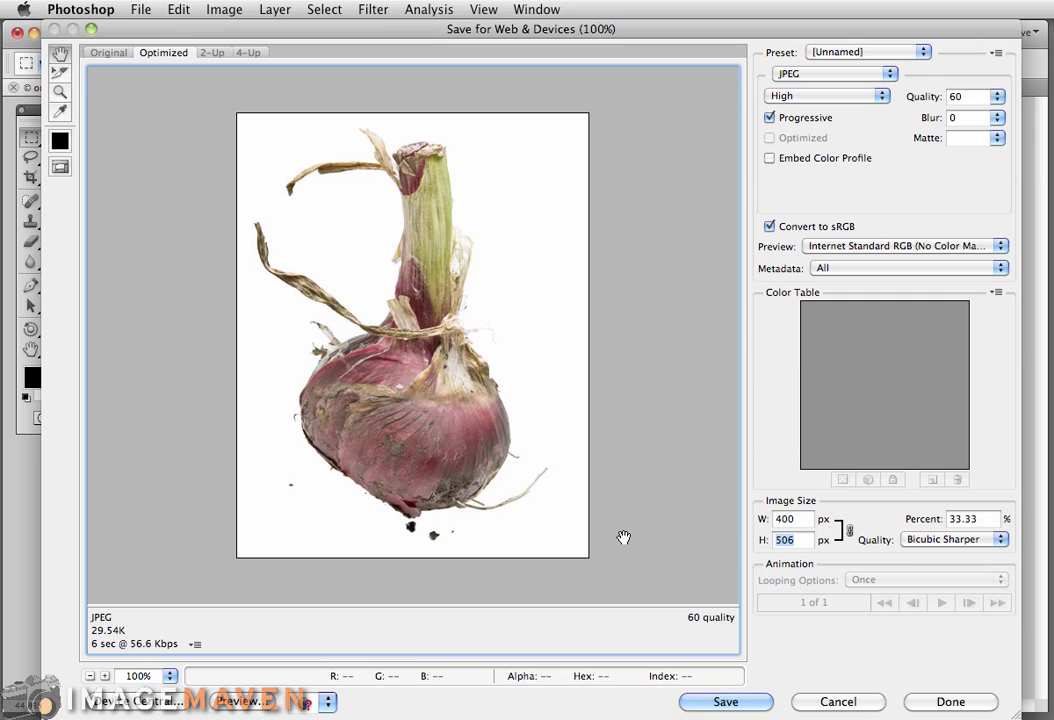
click(871, 74)
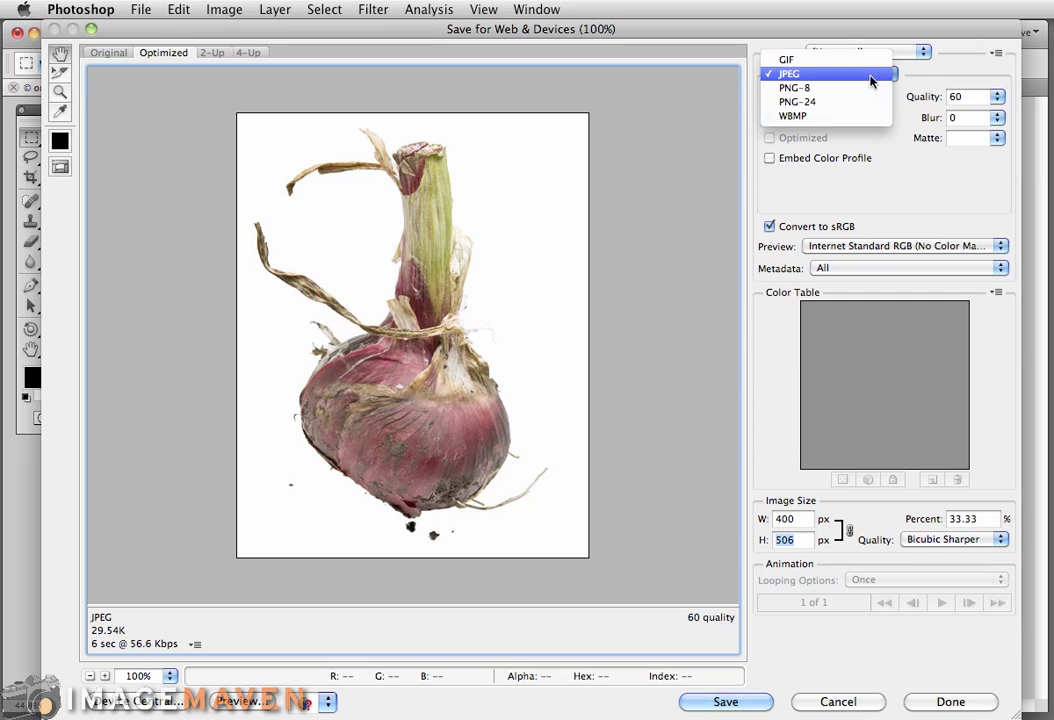
click(870, 101)
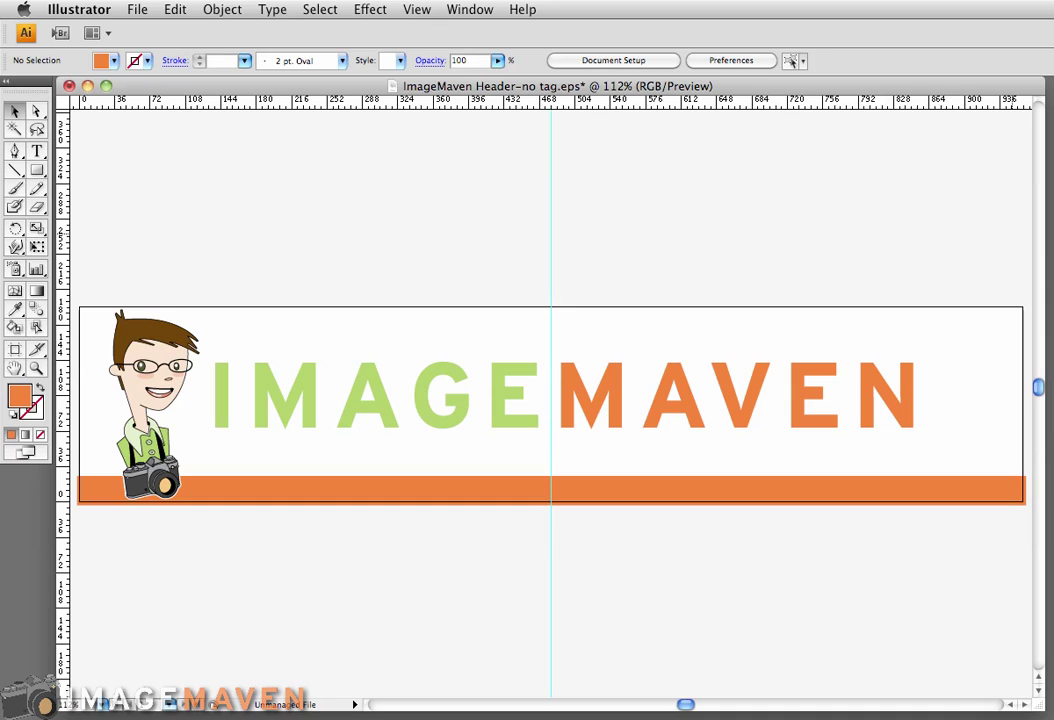
- Switch to Illustrator, start a web export of the ImageMaven header, and try the JPEG and PNG-24 formats
click(134, 12)
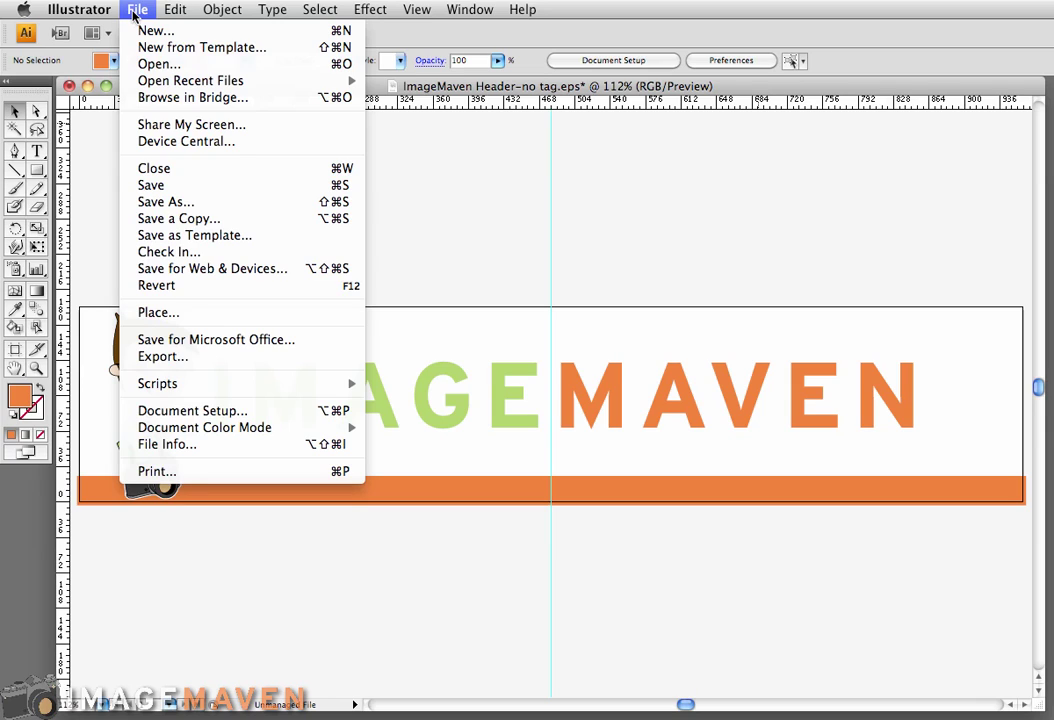
click(354, 272)
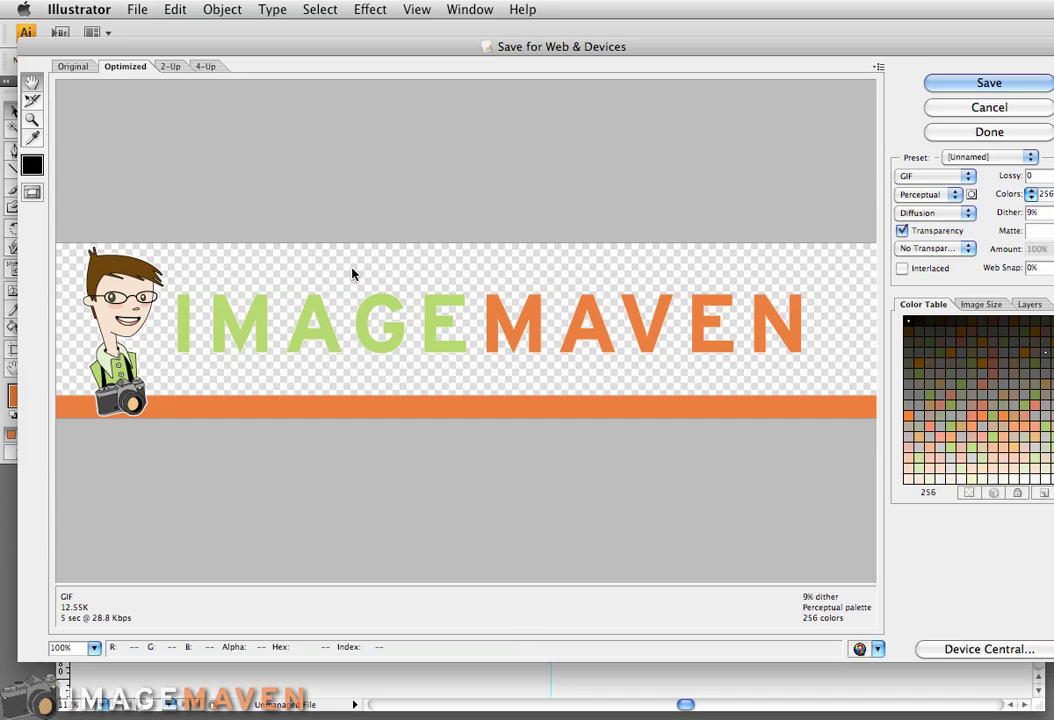
click(968, 178)
click(963, 187)
click(968, 178)
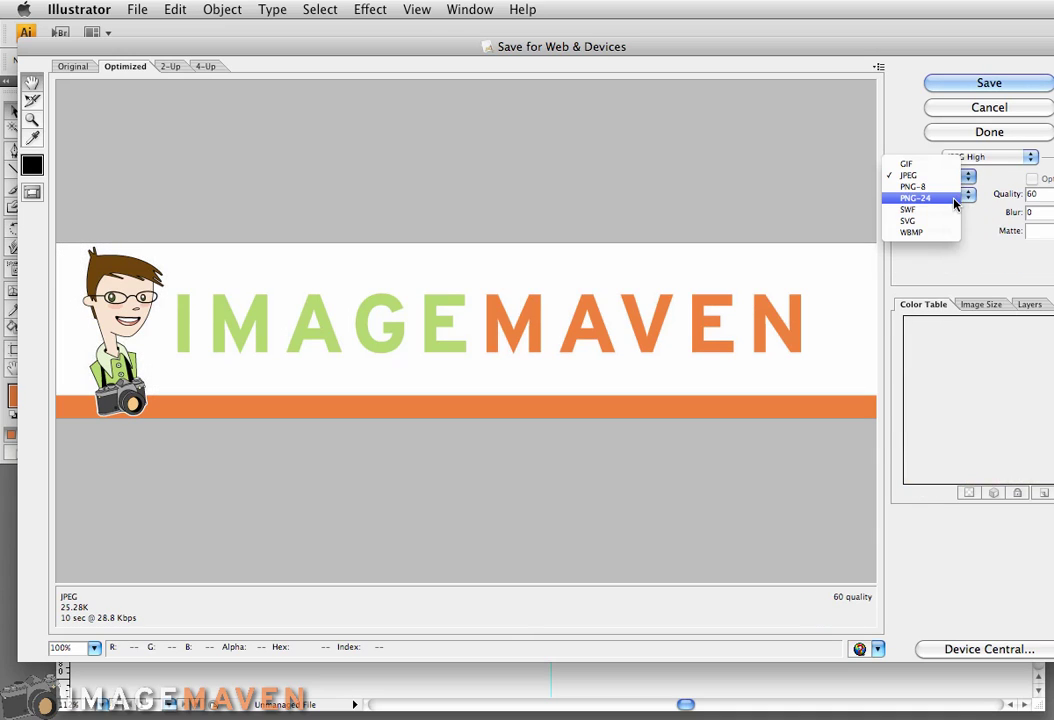
click(955, 204)
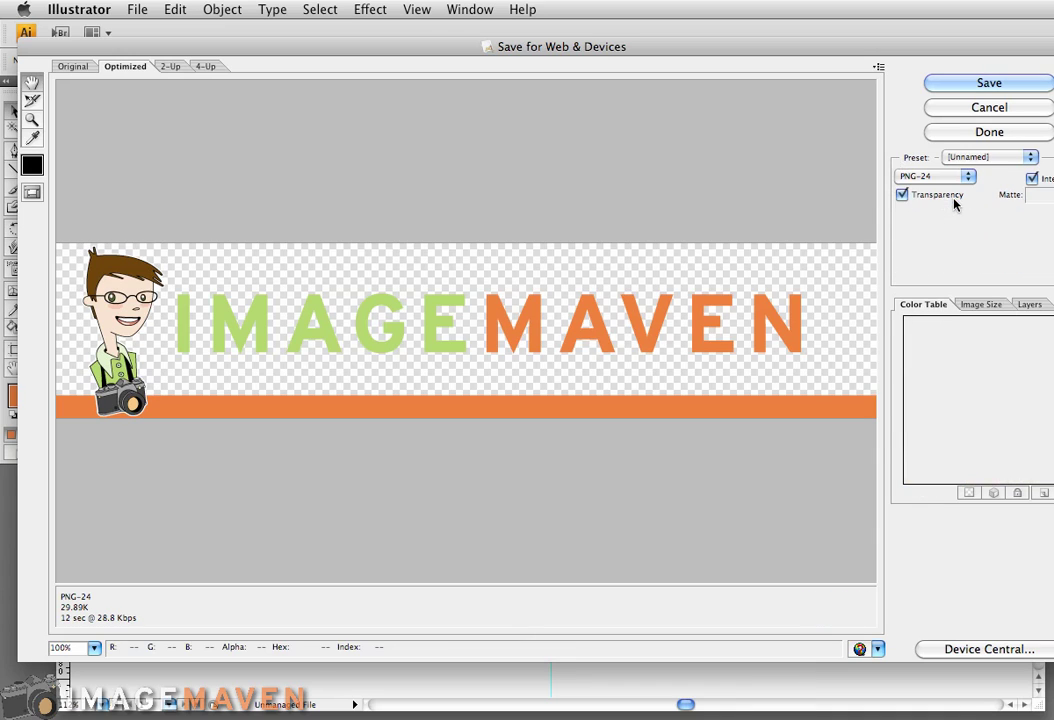
- Set the header's export format to GIF and try reducing its palette to 16 and 8 colors
click(950, 176)
click(939, 148)
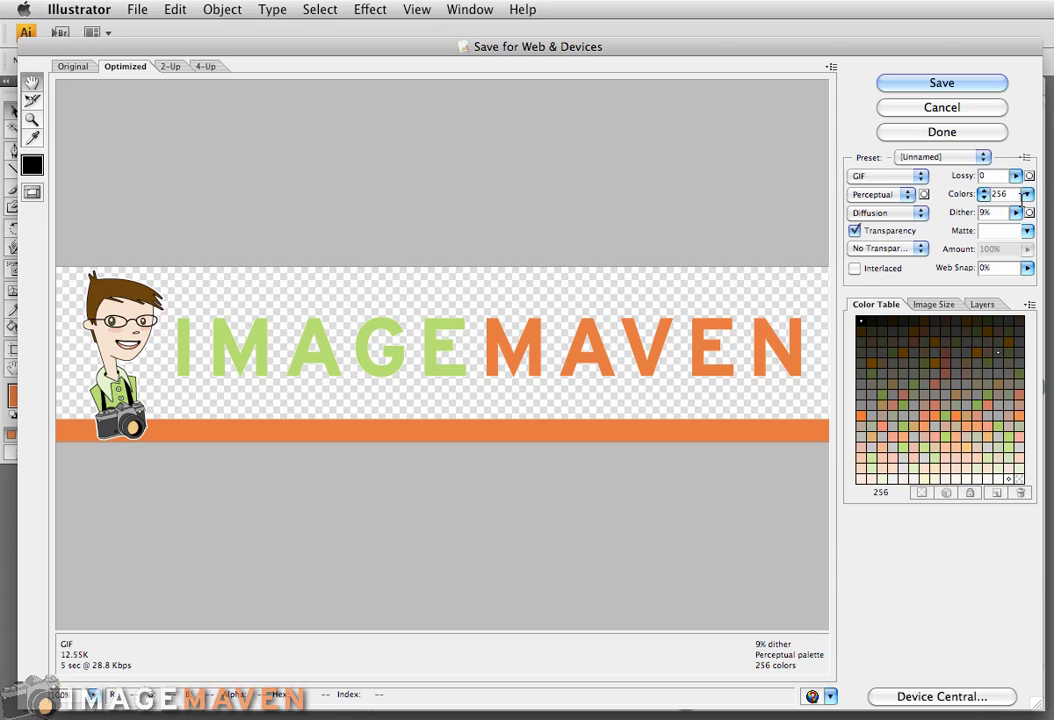
click(1026, 194)
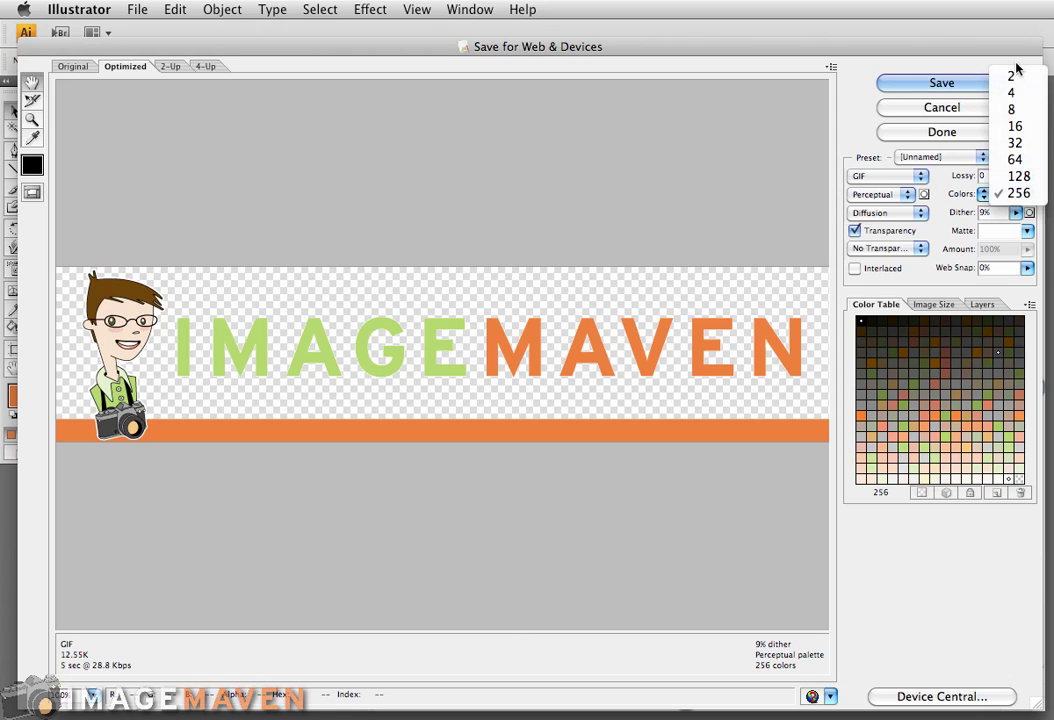
click(1020, 127)
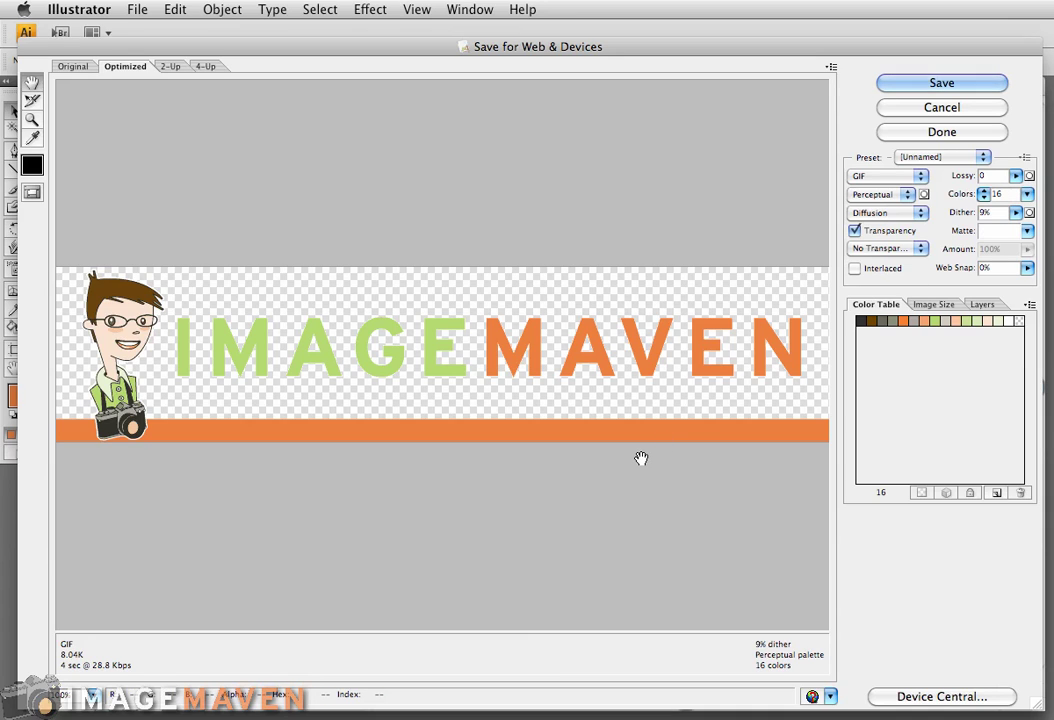
click(1027, 195)
click(1012, 177)
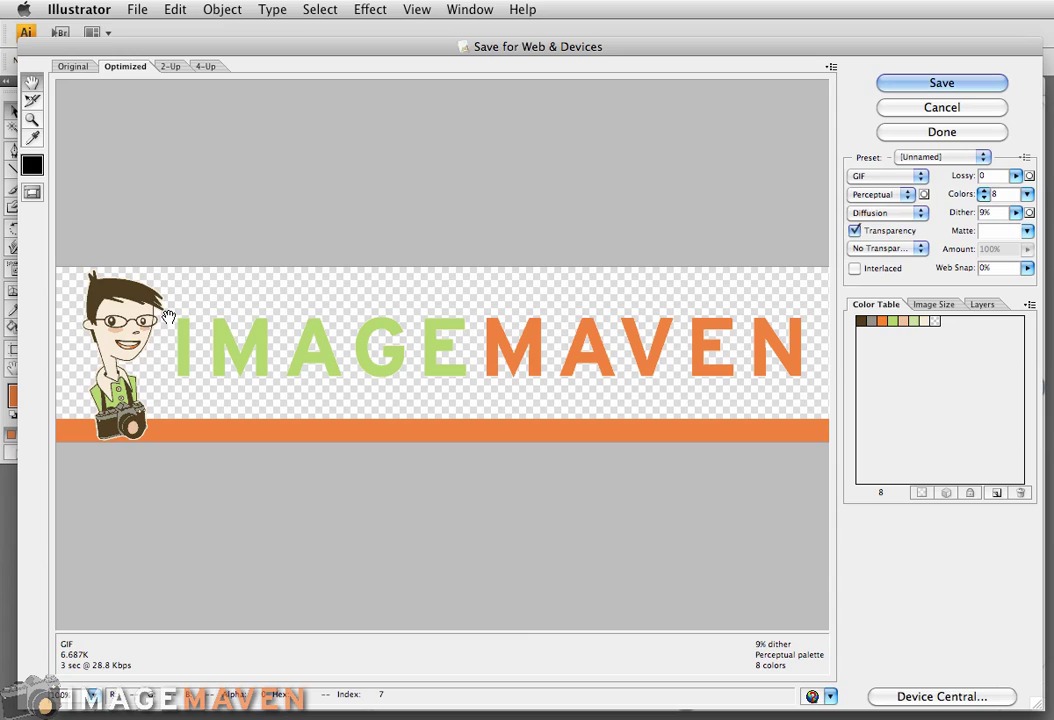
- Try the header's GIF palette at 4 and 2 colors, and restore it to 256 colors
click(1027, 195)
click(1019, 176)
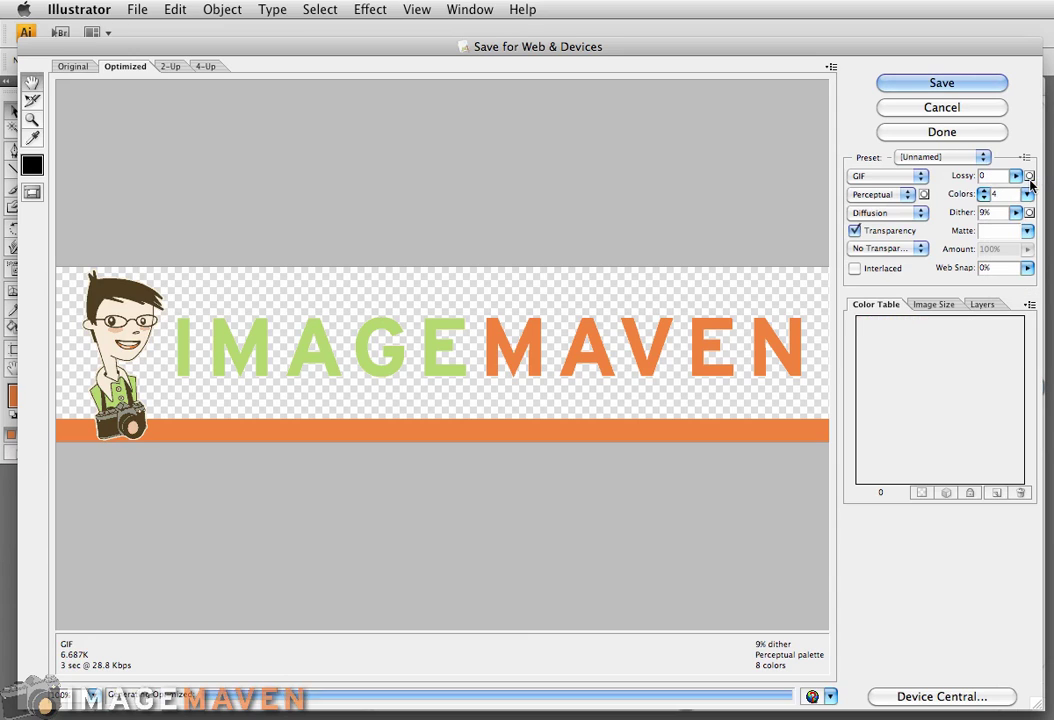
click(1027, 195)
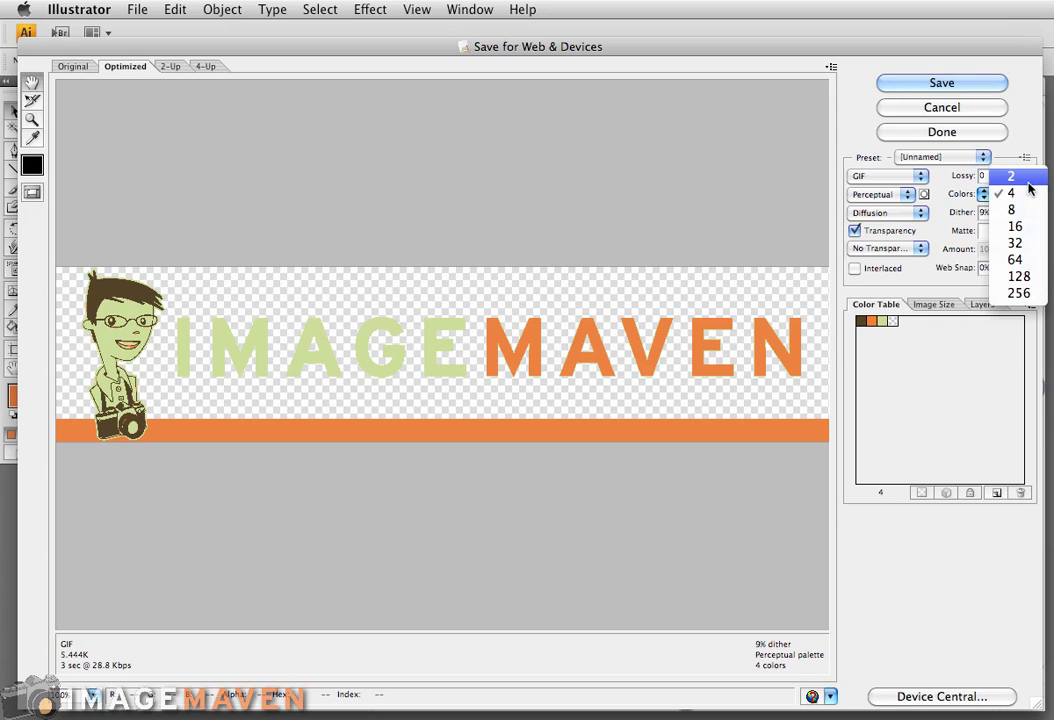
click(1024, 177)
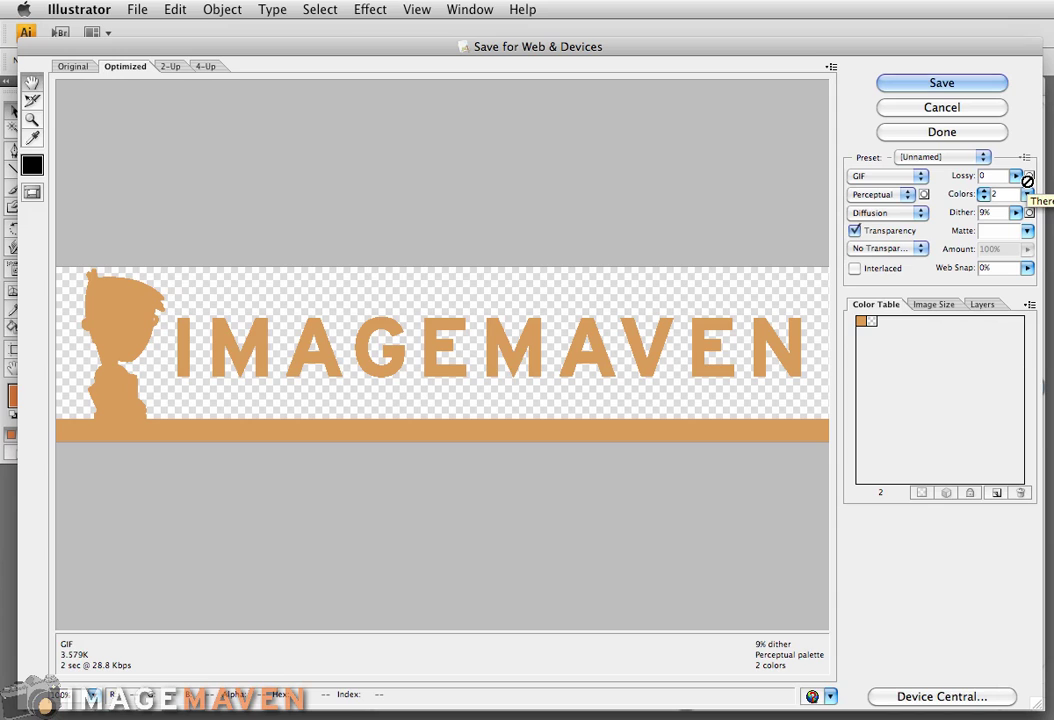
click(1027, 195)
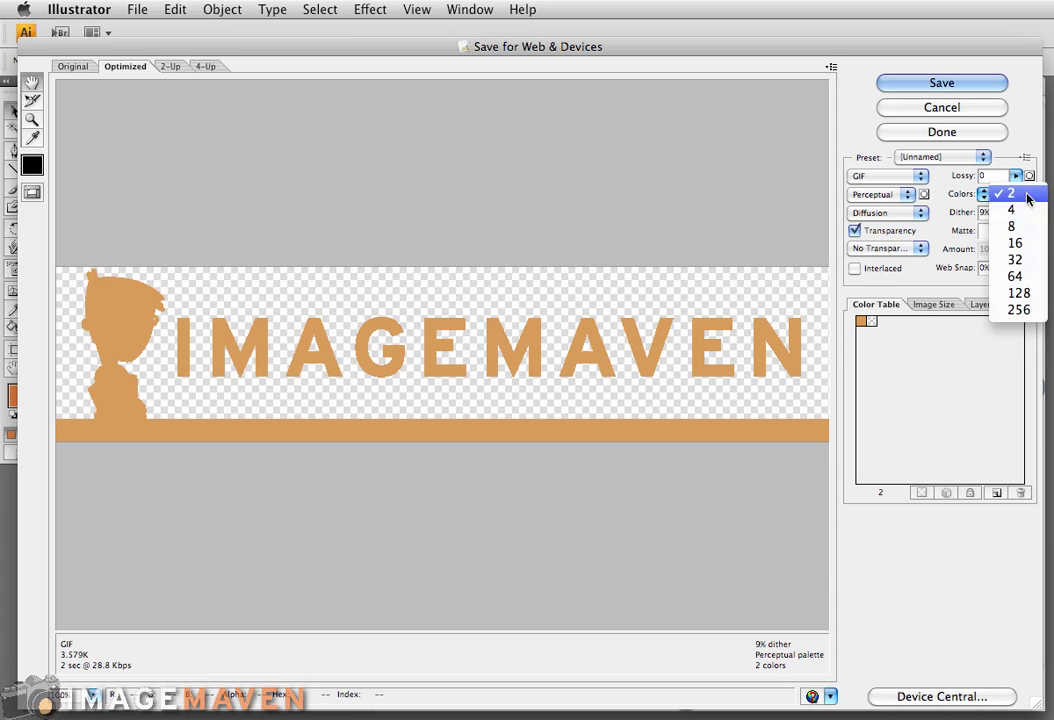
click(1025, 320)
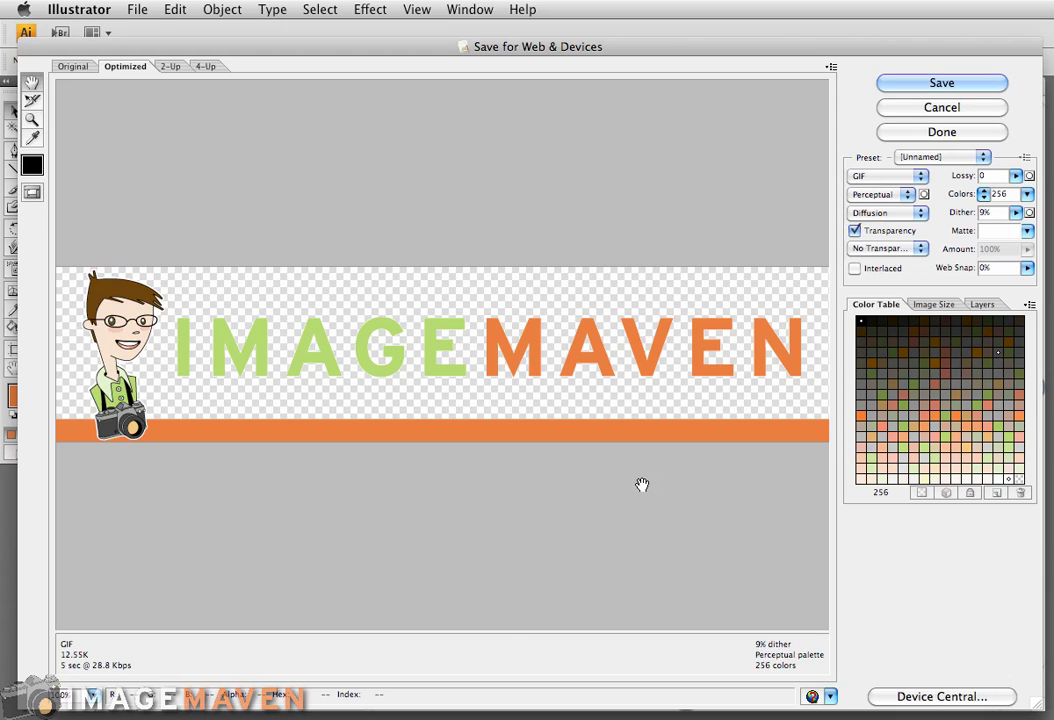
- Preview the header as a JPEG to check its file size, and view the export's pixel dimensions
click(862, 176)
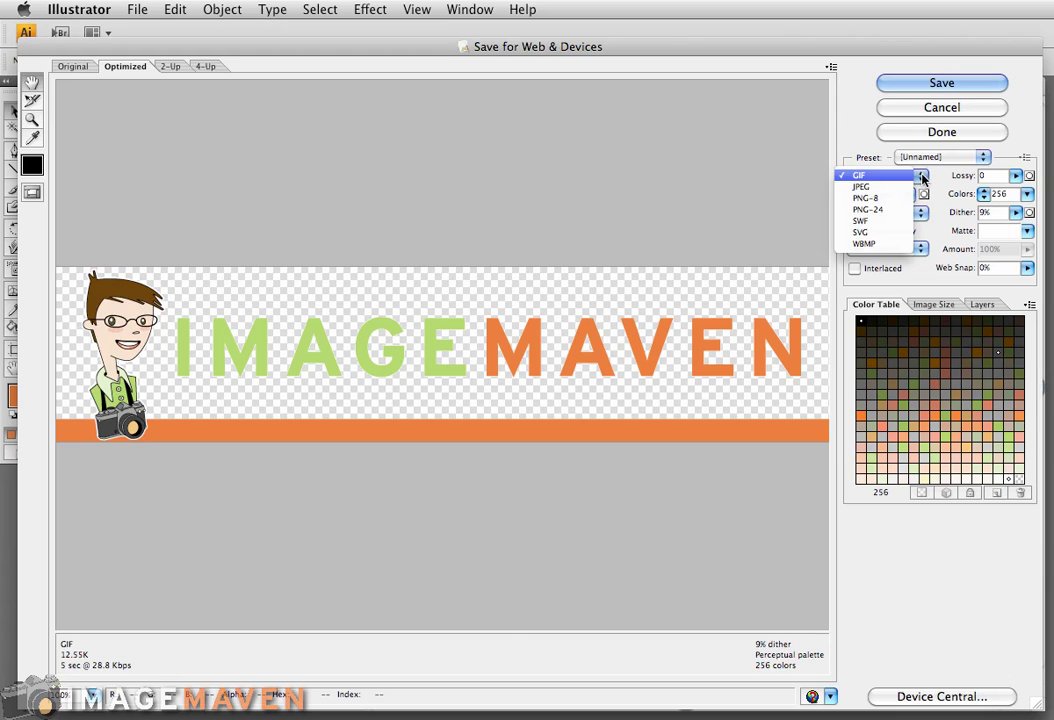
click(907, 186)
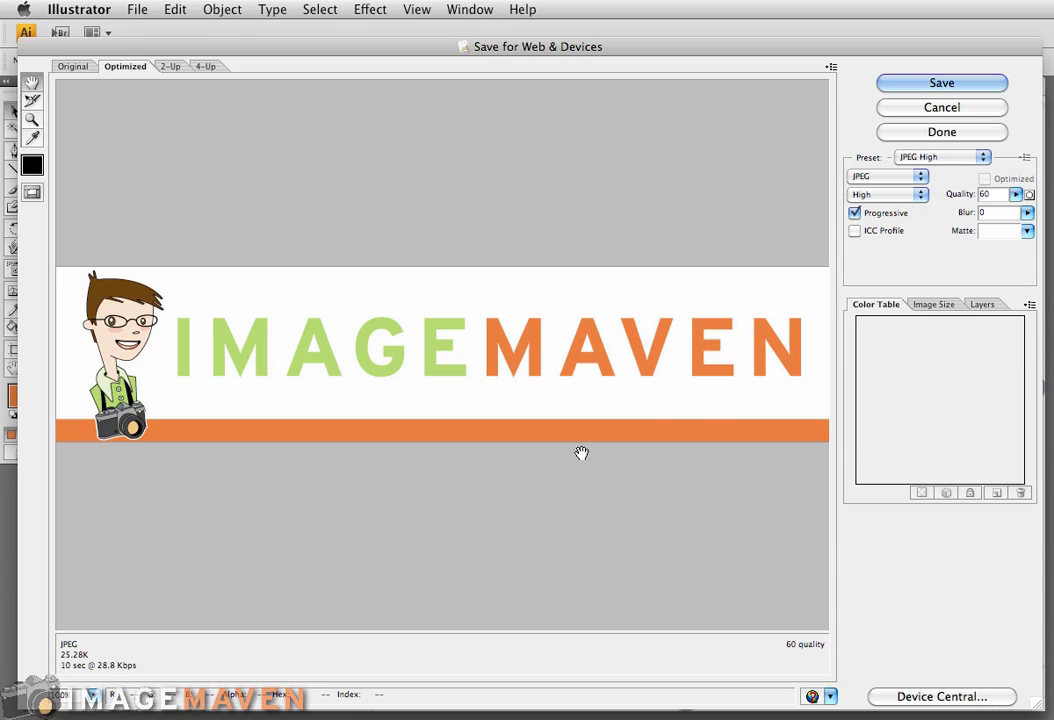
click(950, 307)
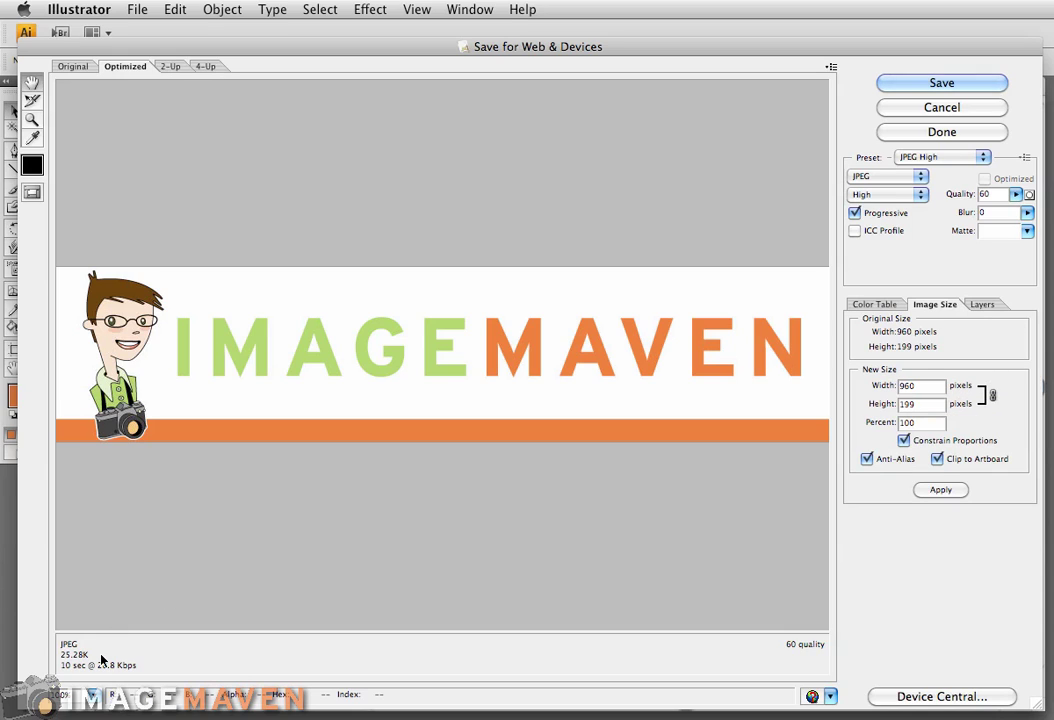
- Try PNG-8 for the header to compare its file size, and set the export format to PNG-24
click(893, 176)
click(889, 188)
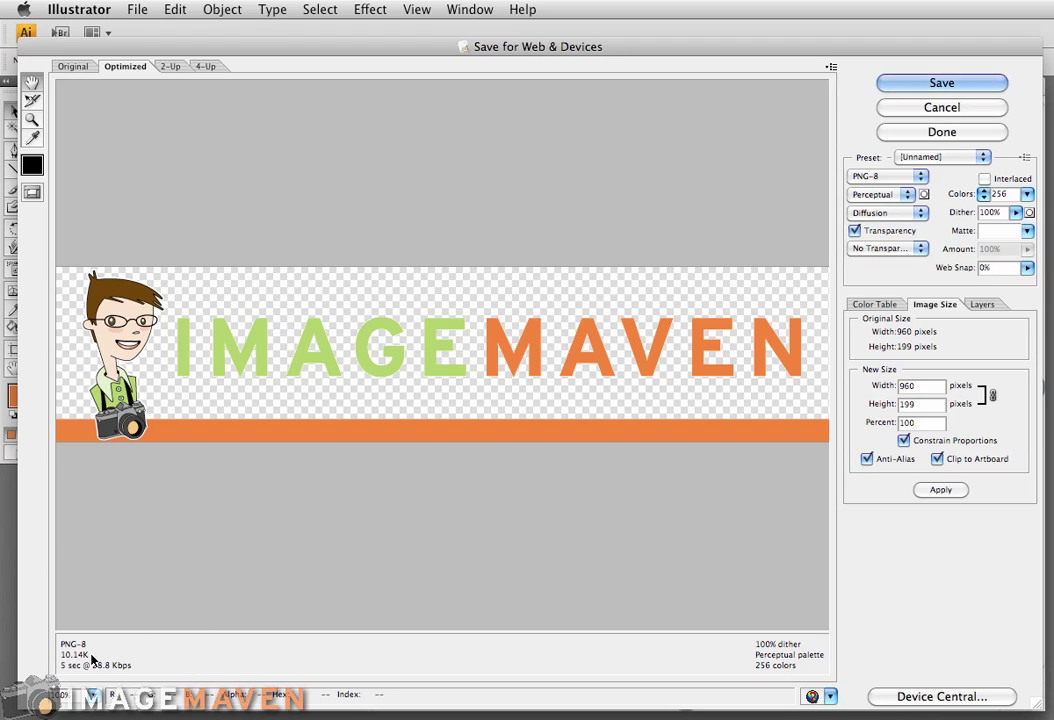
click(885, 176)
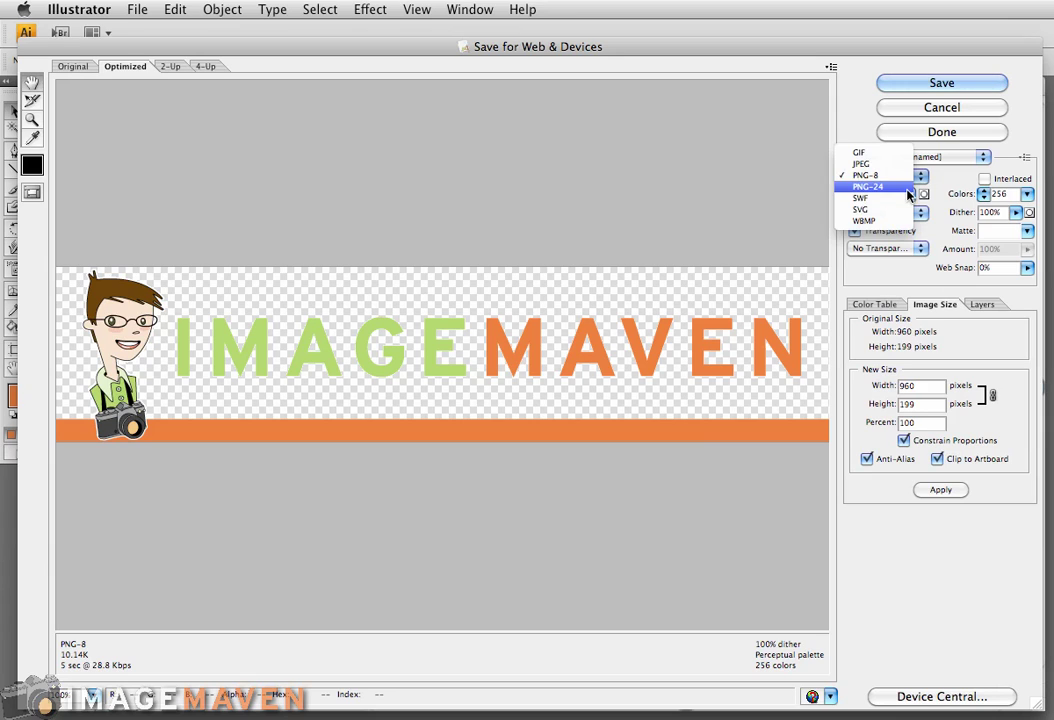
click(868, 199)
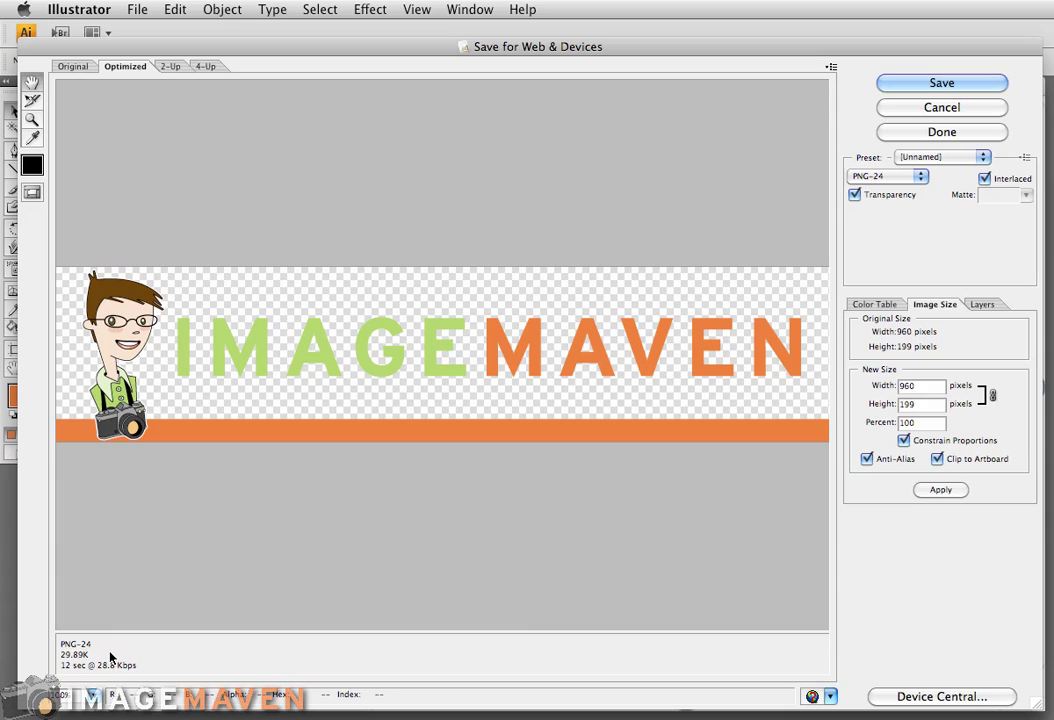
- Compare the header as a high-quality JPEG and as a GIF with its palette set to 256 colors
click(921, 177)
click(893, 154)
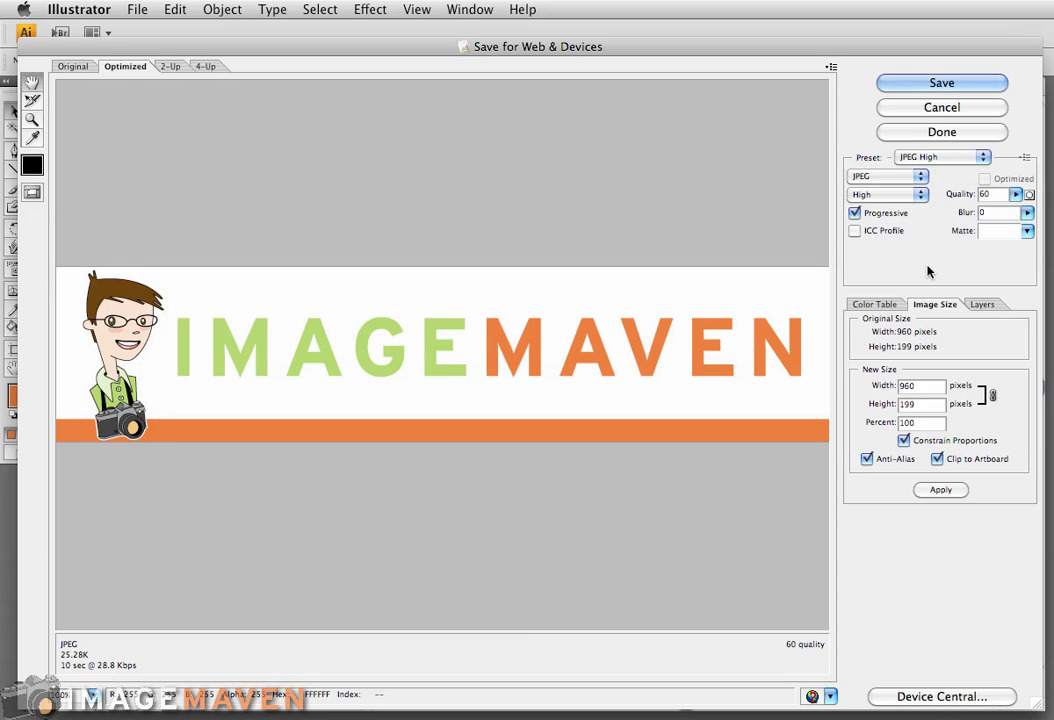
click(921, 176)
click(860, 165)
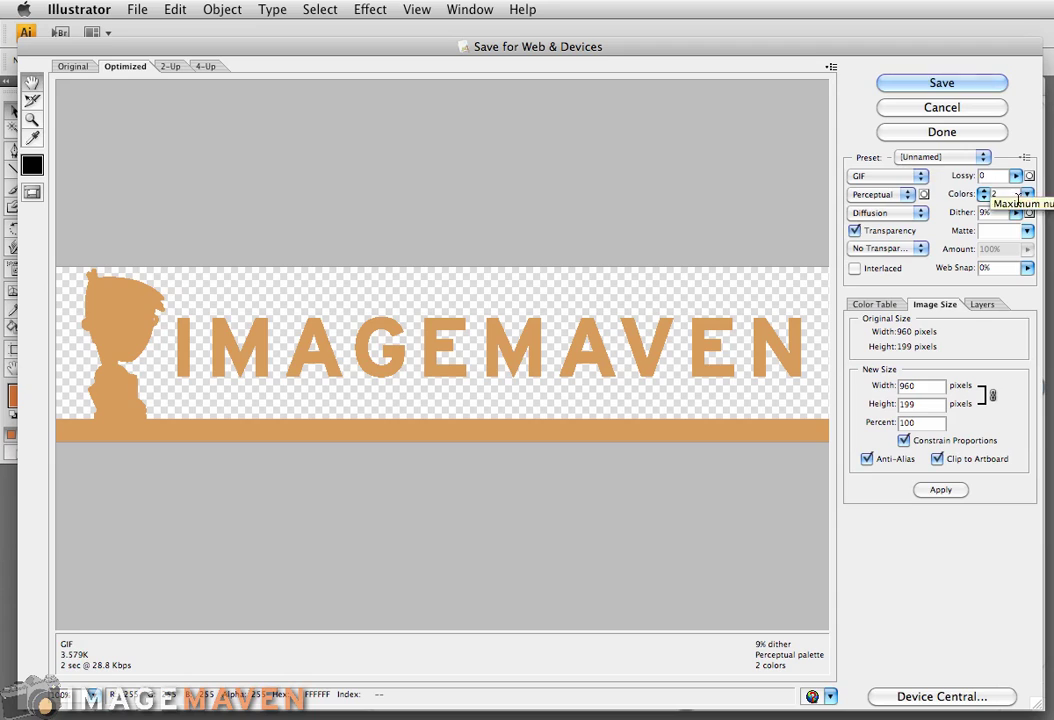
click(1027, 194)
click(1005, 330)
- Set the header's export format back to PNG-24
click(921, 176)
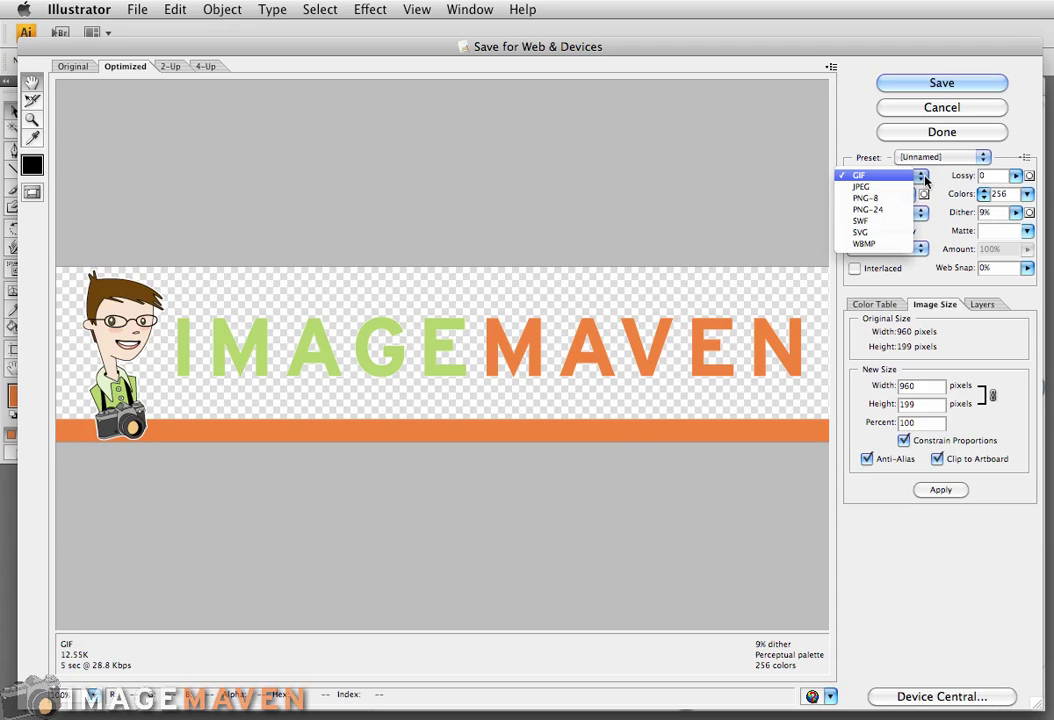
click(925, 180)
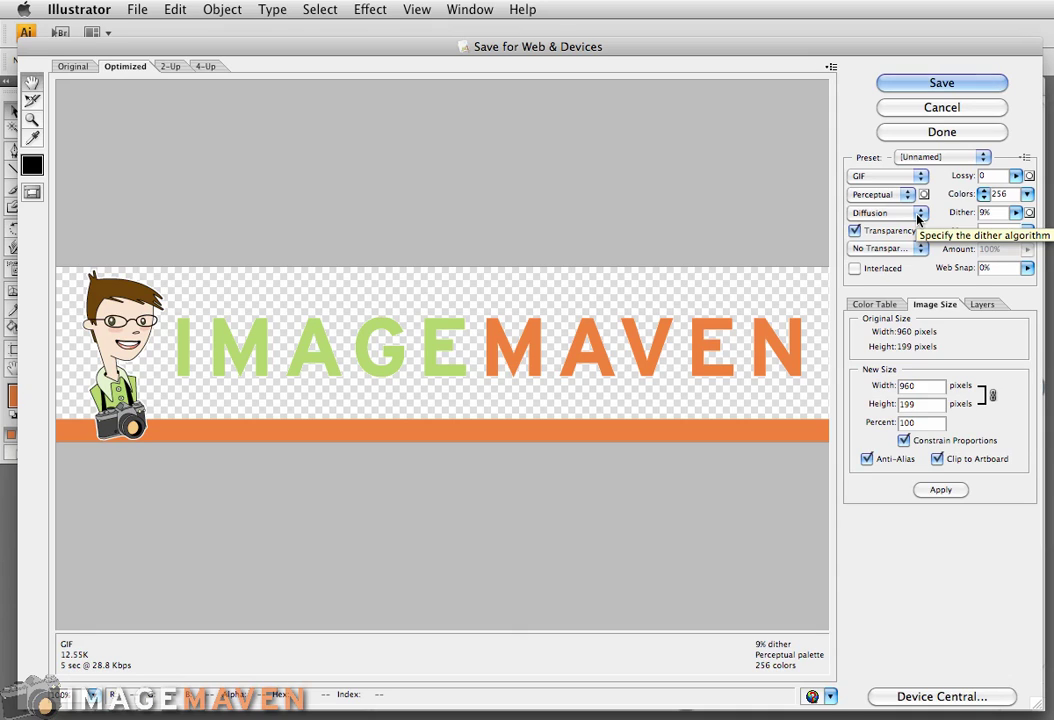
click(920, 178)
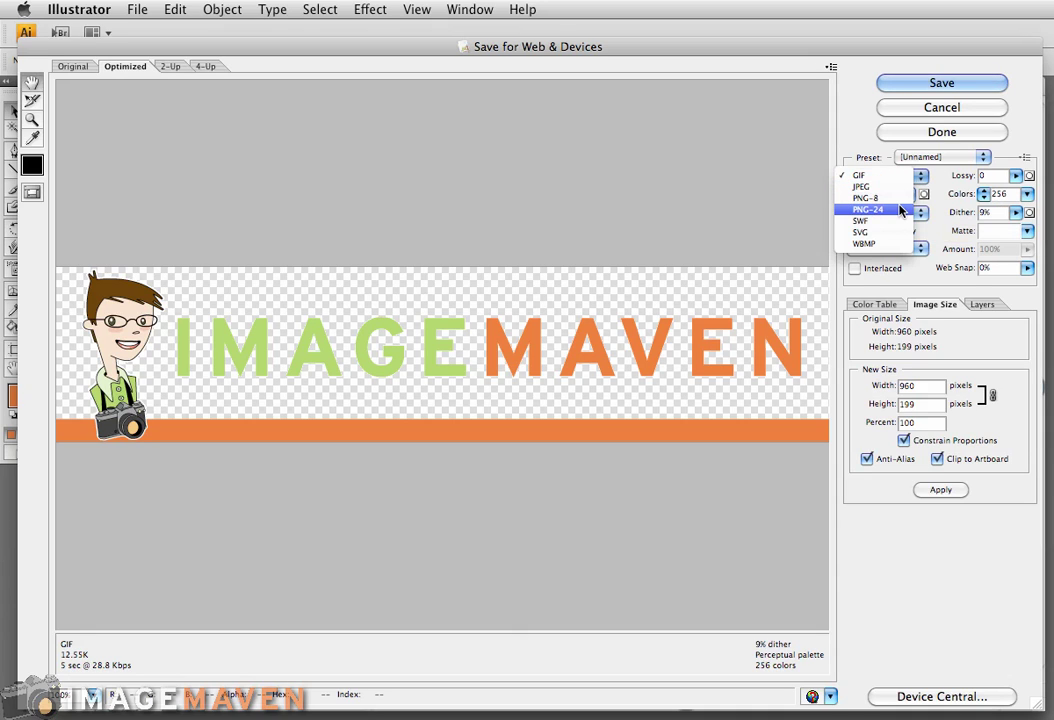
click(900, 210)
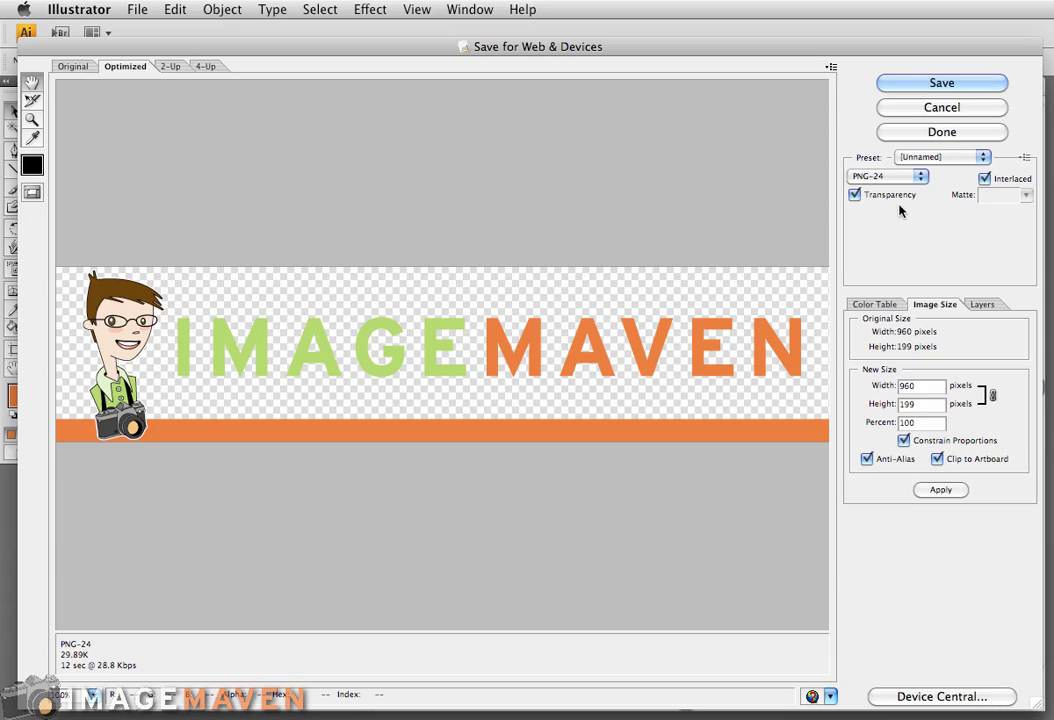